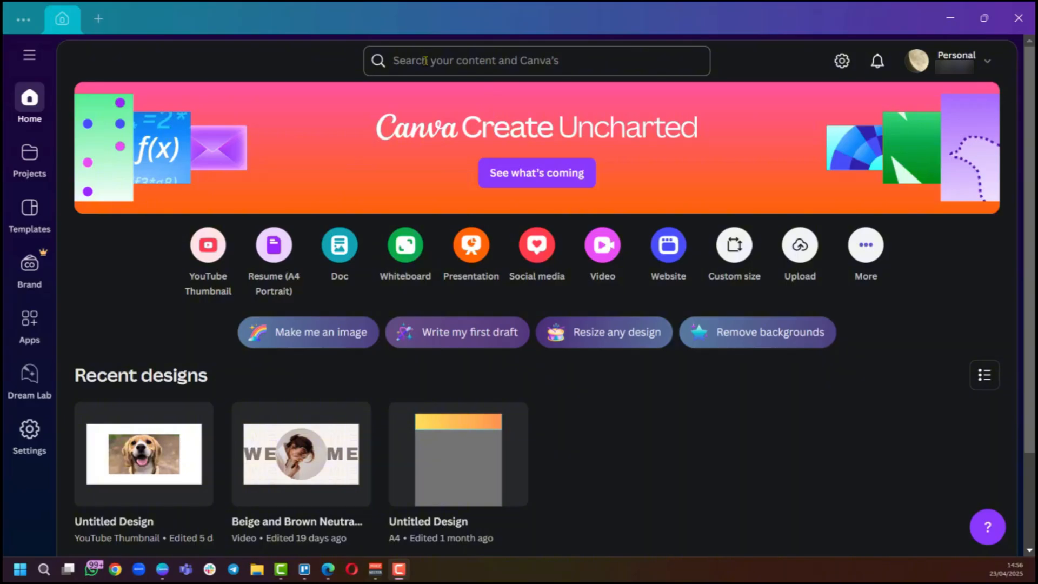
Search the templates and content for newsletter.
click(425, 61)
text(ne)
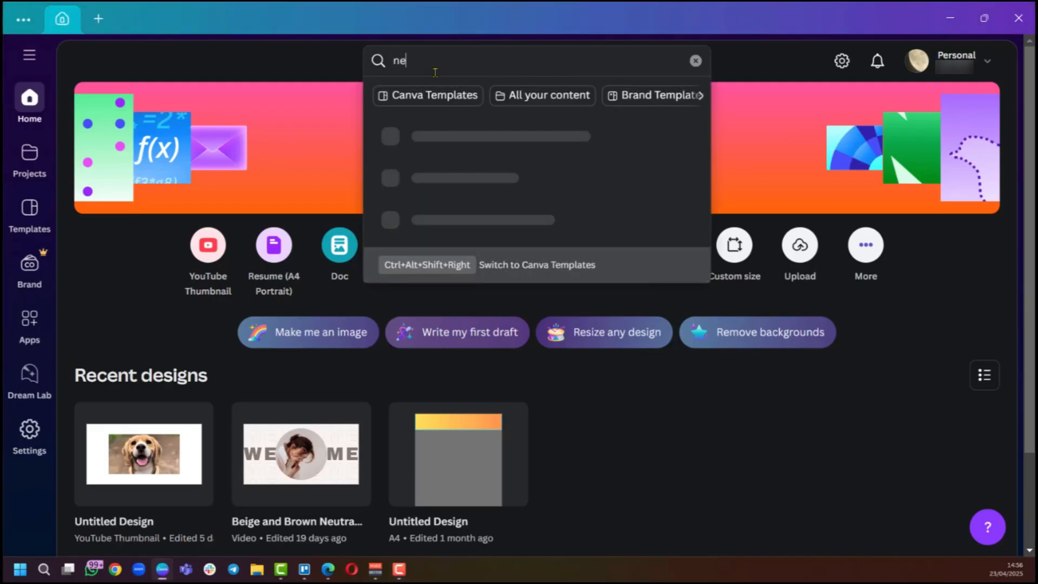
text(wsletter)
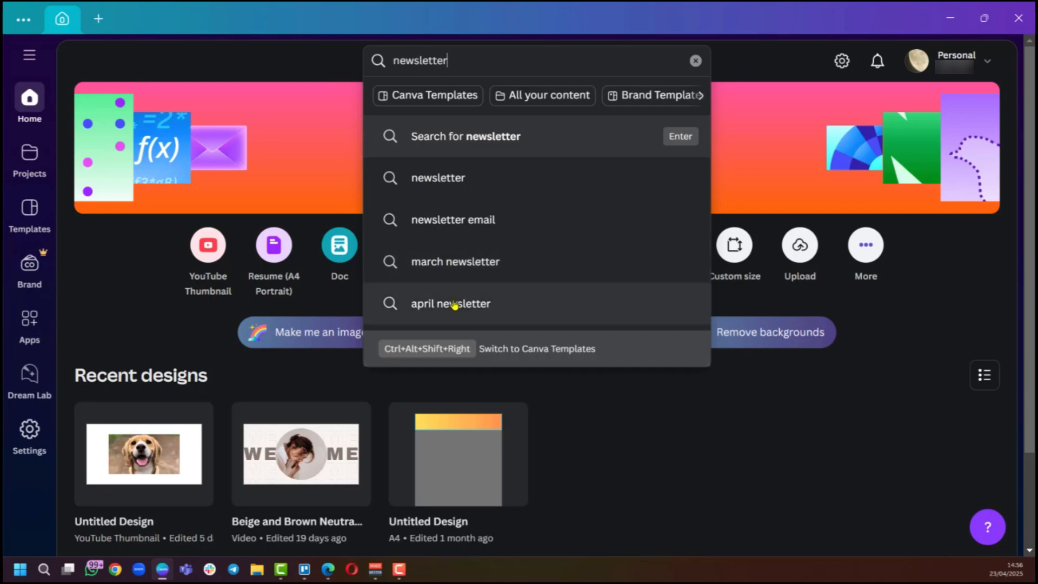
click(439, 181)
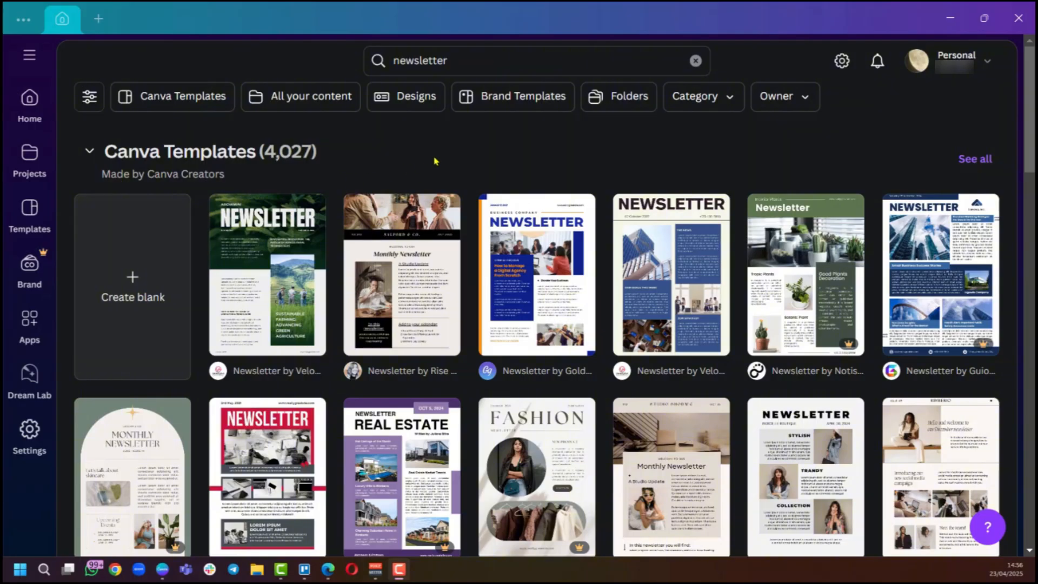
Browse the newsletter template results.
scroll(548, 292, down, 4)
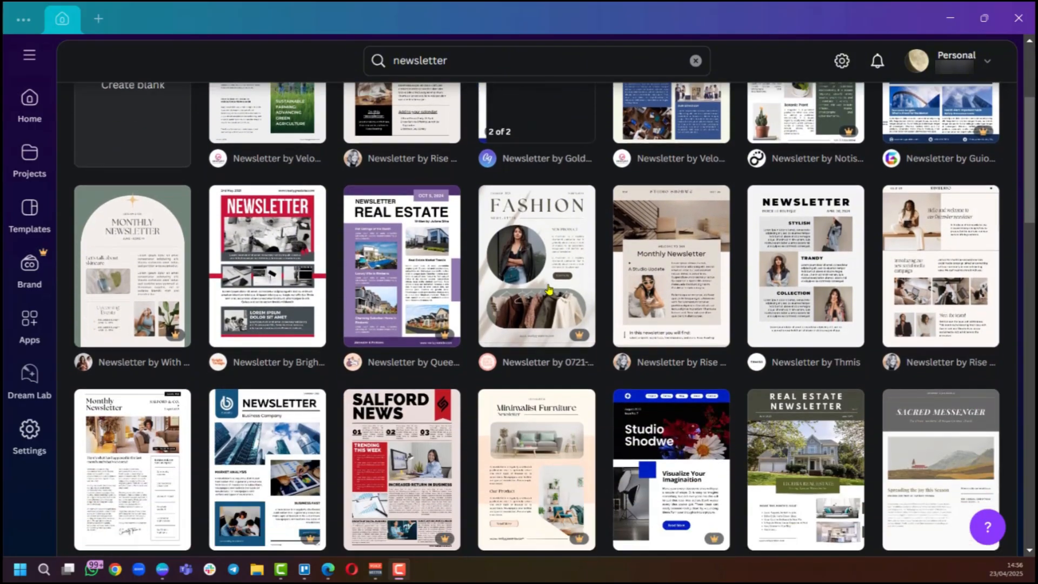
scroll(500, 292, down, 2)
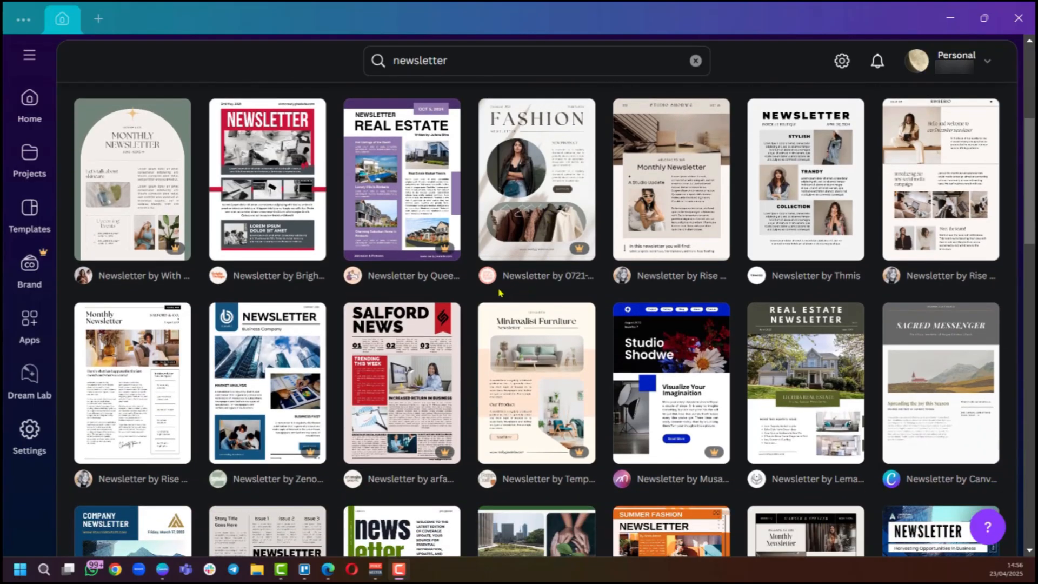
scroll(499, 293, down, 10)
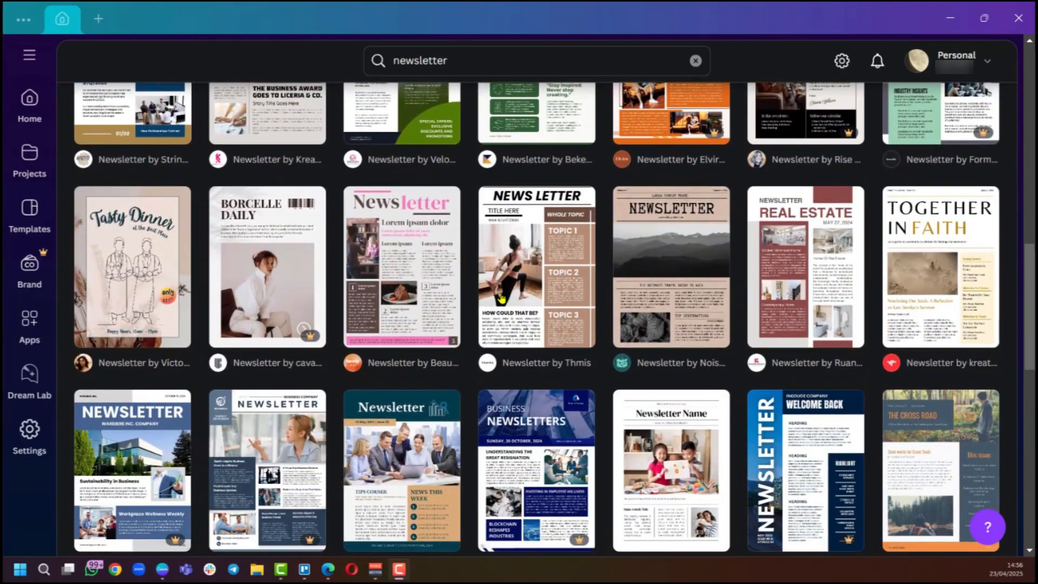
scroll(502, 297, down, 5)
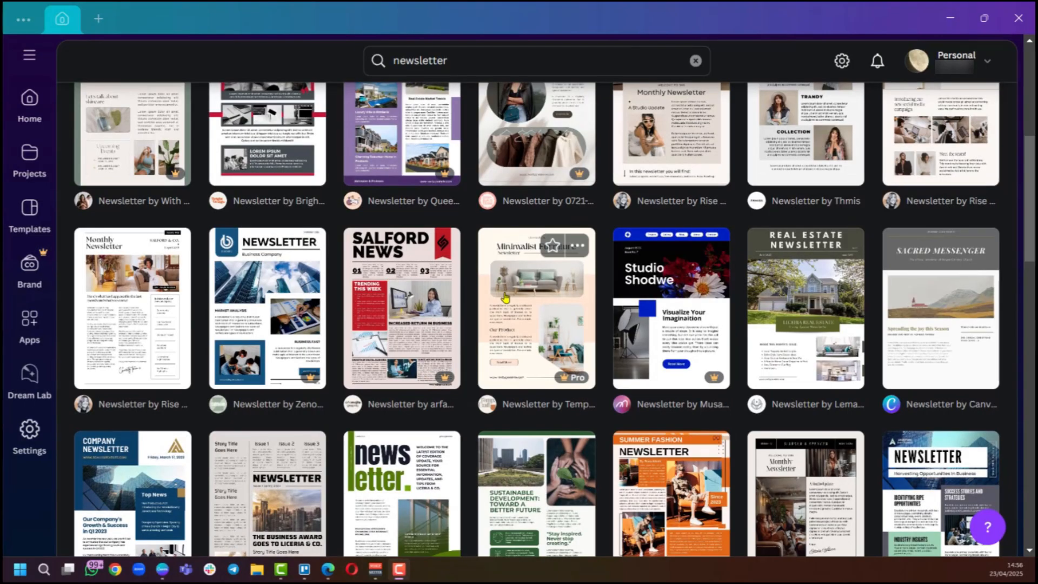
scroll(505, 297, up, 15)
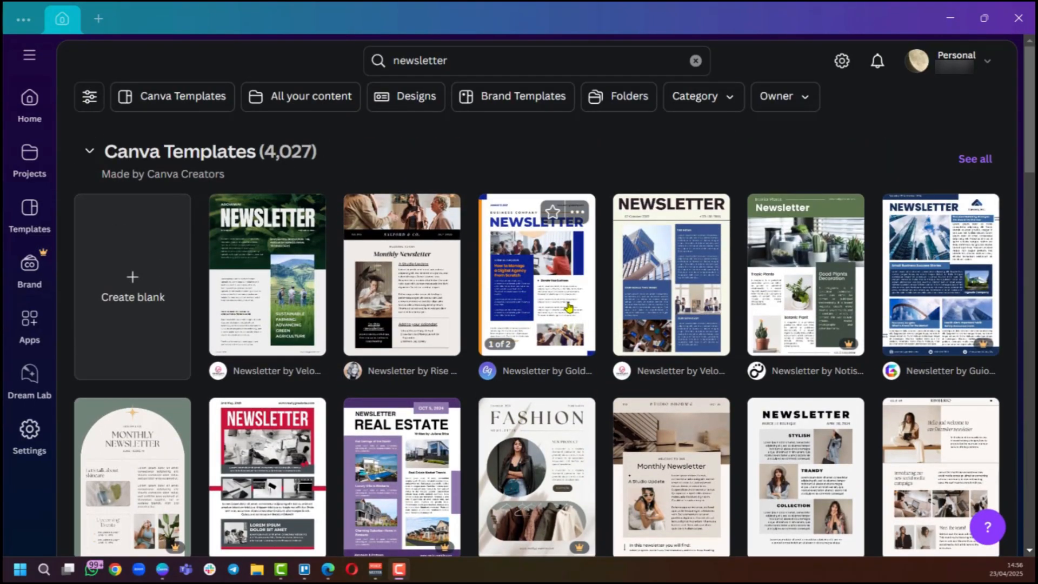
scroll(569, 307, down, 4)
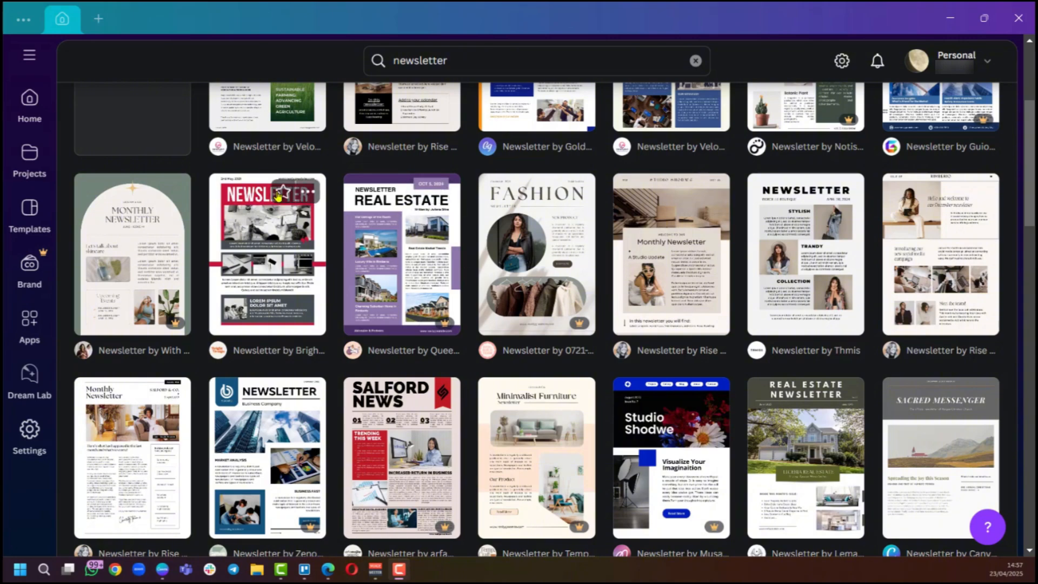
Star the red NEWSLETTER template and the Studio Shodwe template in the results.
click(283, 193)
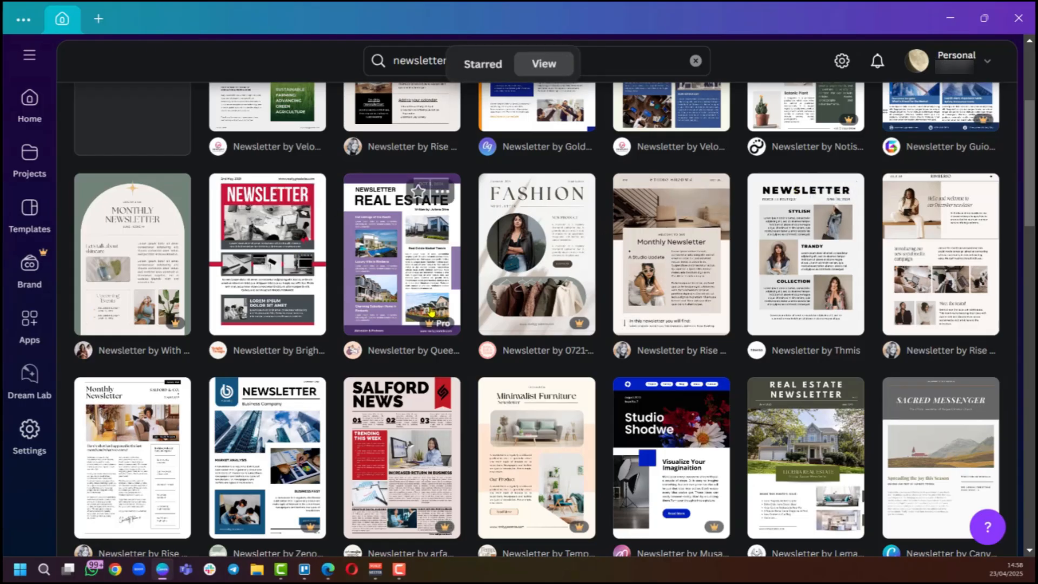
scroll(431, 310, up, 3)
scroll(411, 303, down, 4)
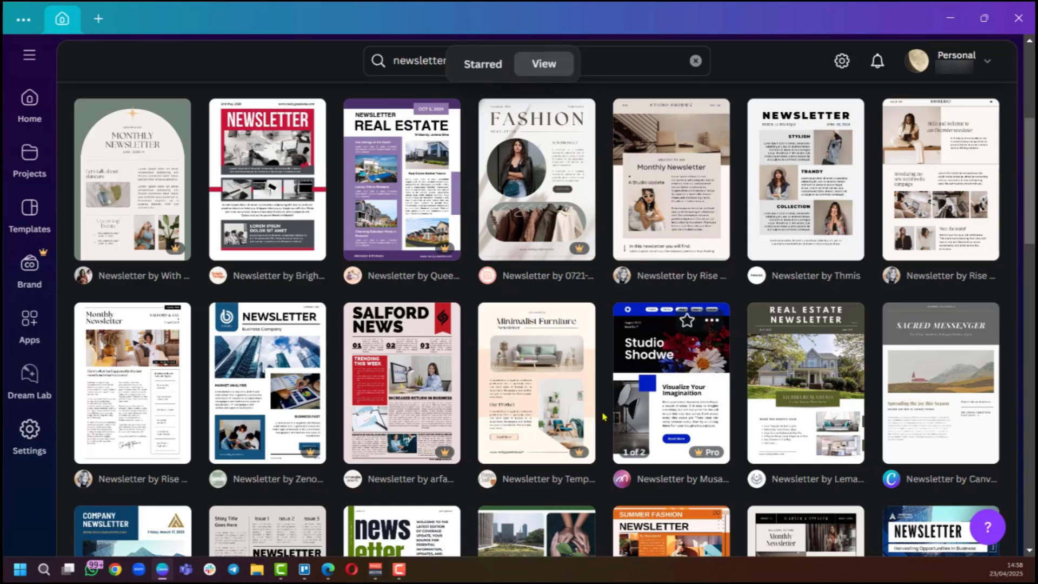
click(686, 321)
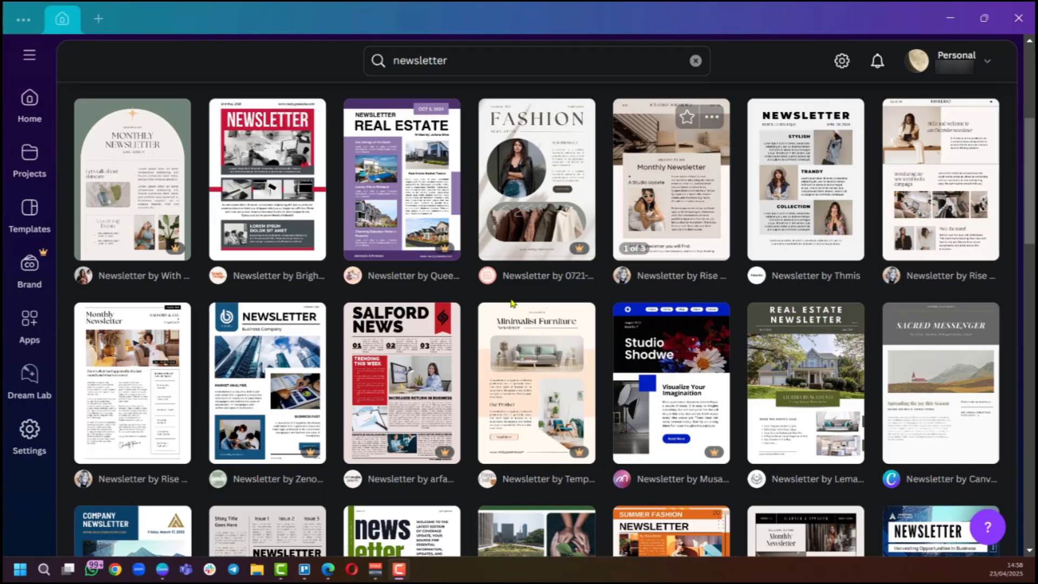
scroll(711, 266, up, 3)
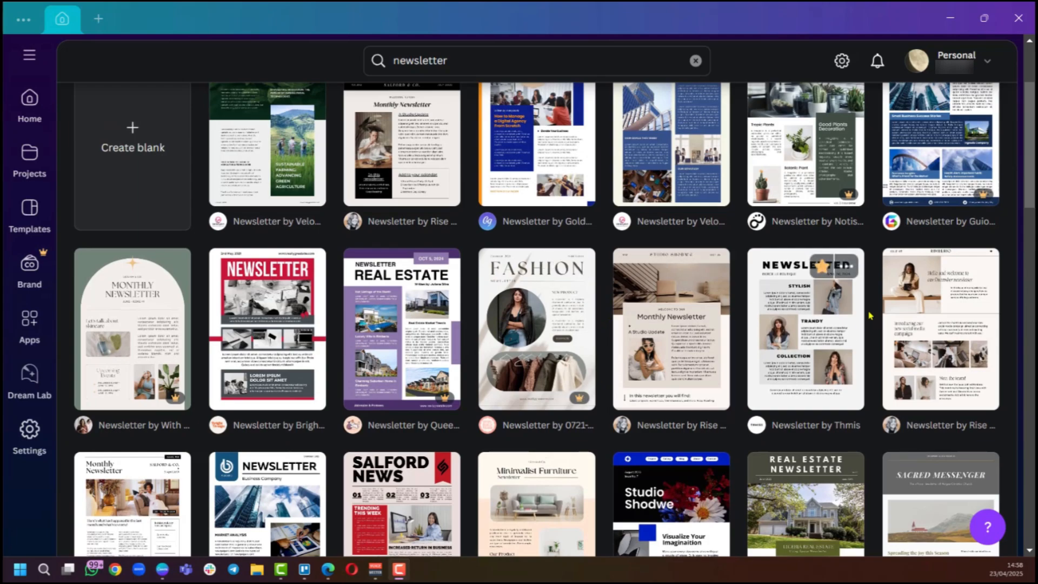
Open the Black and White Modern Business Plan Newsletter template and start customizing it.
click(790, 339)
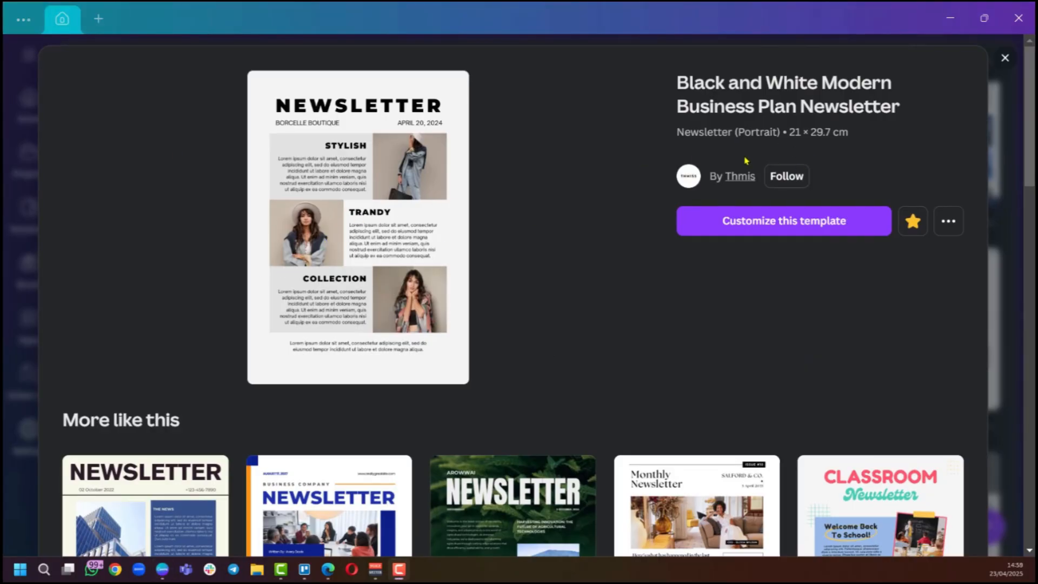
scroll(543, 238, down, 4)
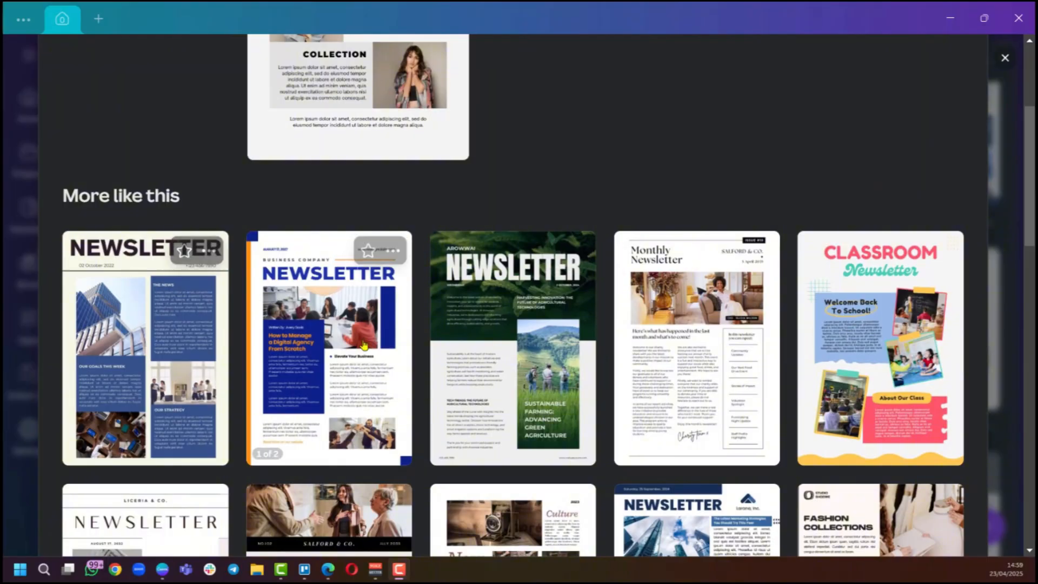
scroll(347, 324, down, 1)
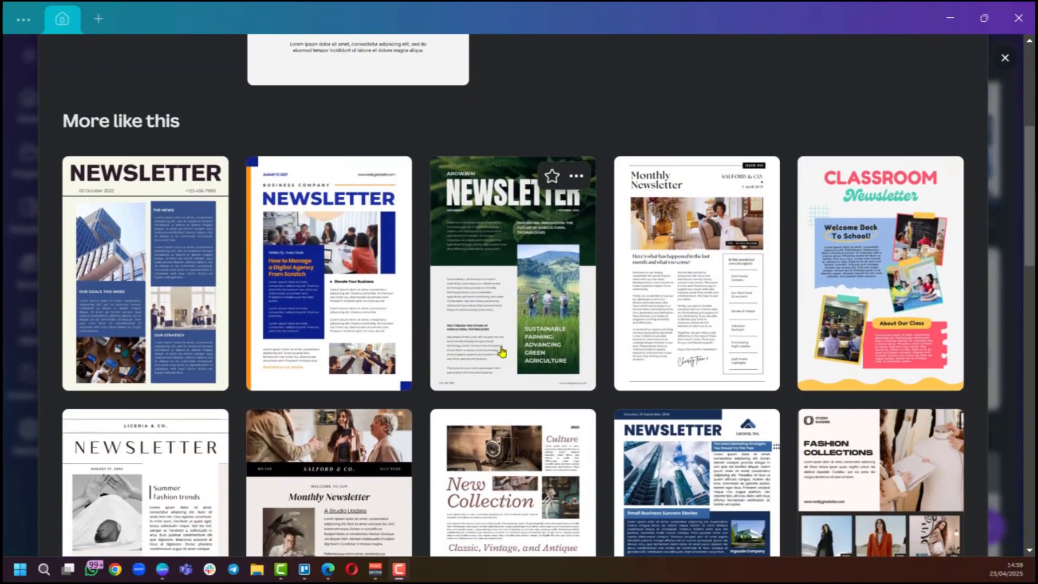
scroll(498, 352, down, 3)
scroll(502, 378, up, 5)
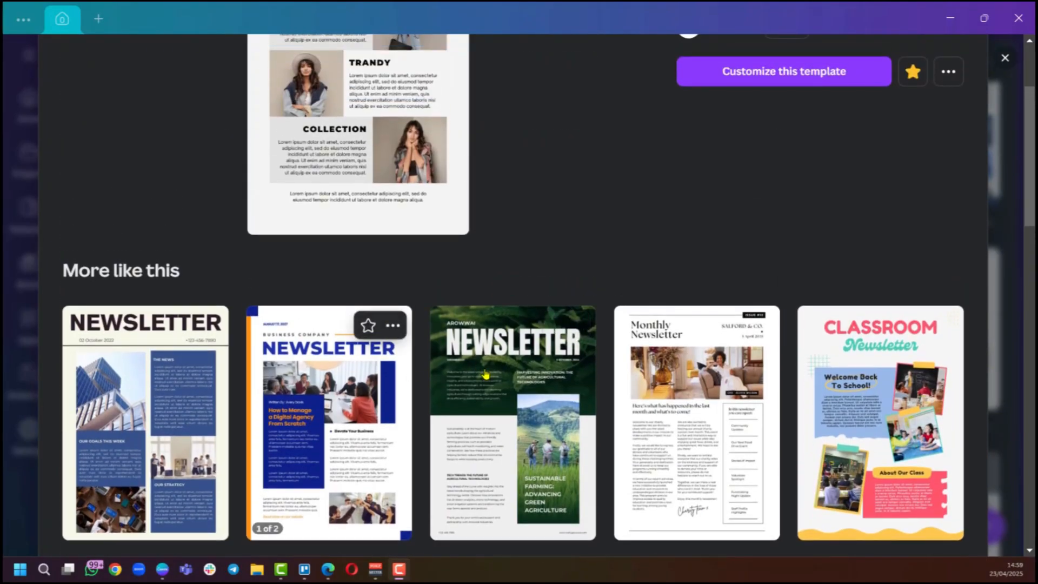
scroll(459, 379, up, 2)
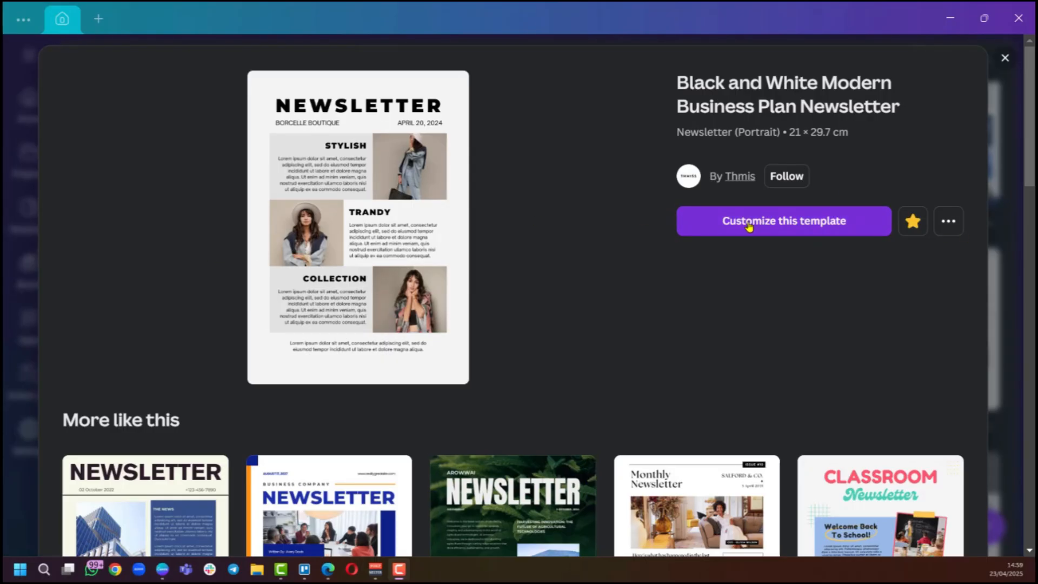
click(784, 222)
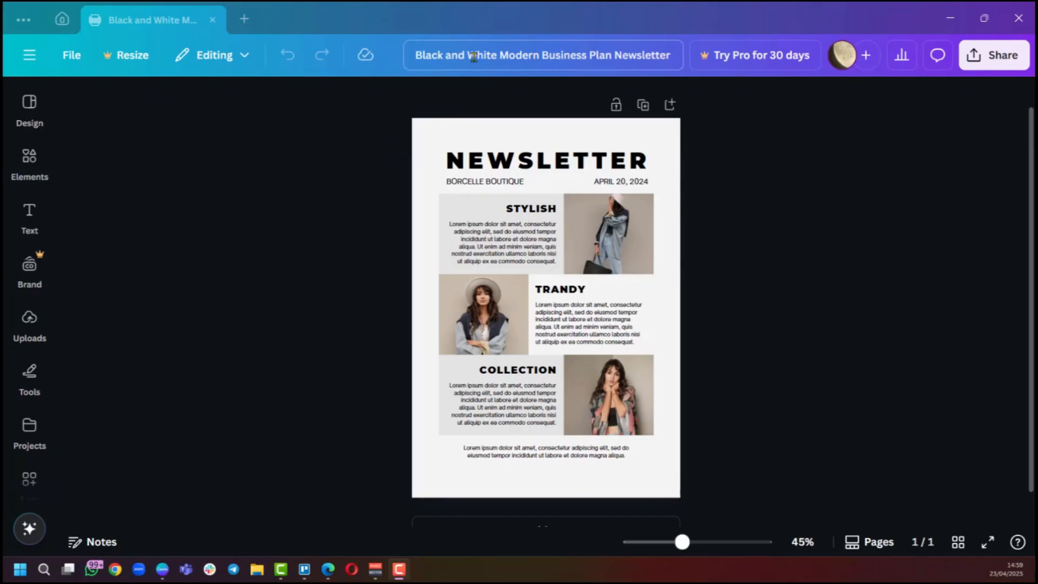
Rename the design as Newsletter V1.
drag(415, 57, 614, 56)
key(BackSpace)
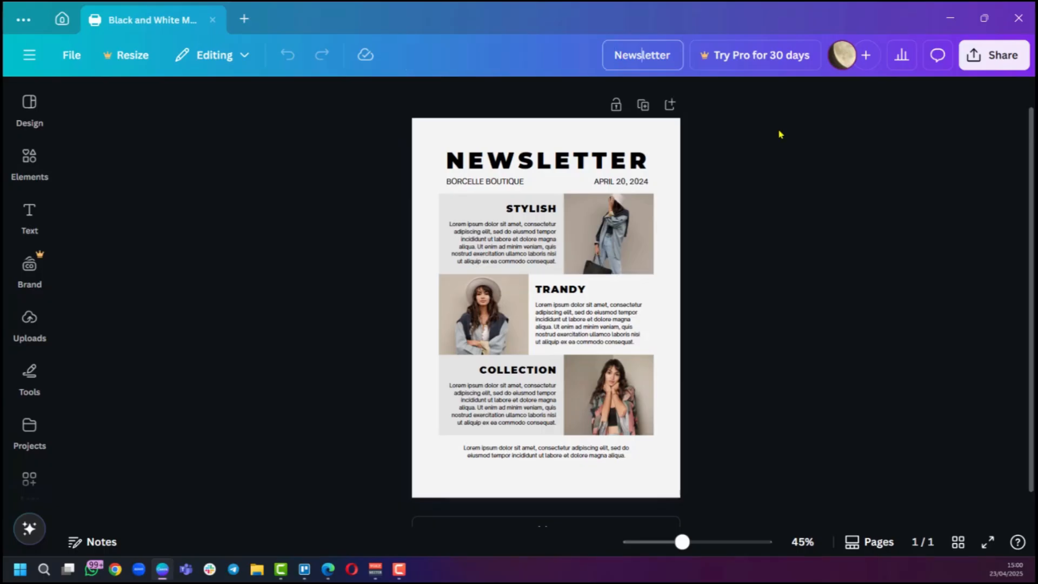
text(V)
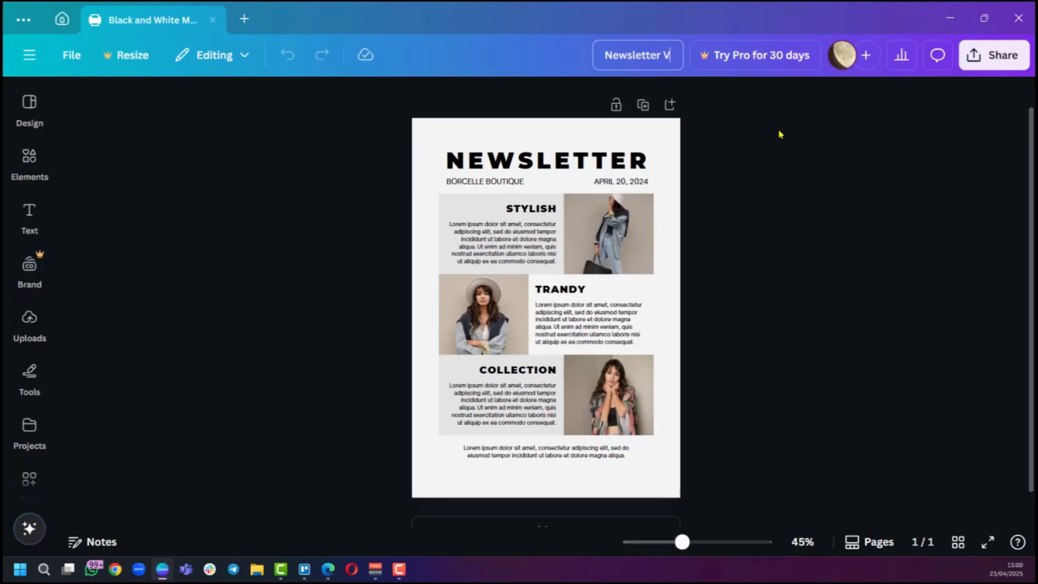
text(1)
key(Return)
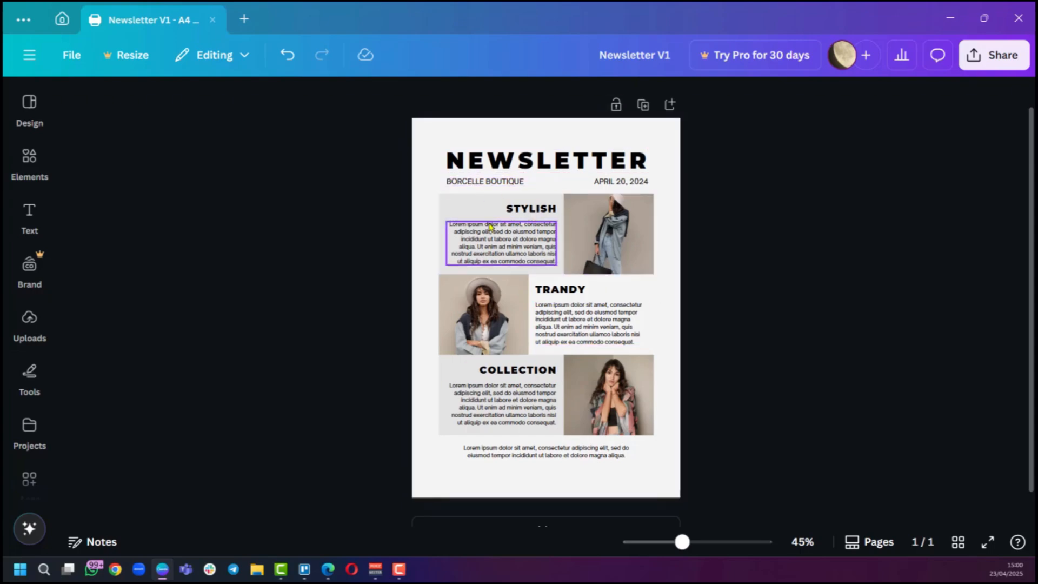
Replace the BORCELLE BOUTIQUE line under the heading with the pasted text STRIDE & SOUL.
scroll(516, 243, up, 5)
scroll(515, 243, down, 5)
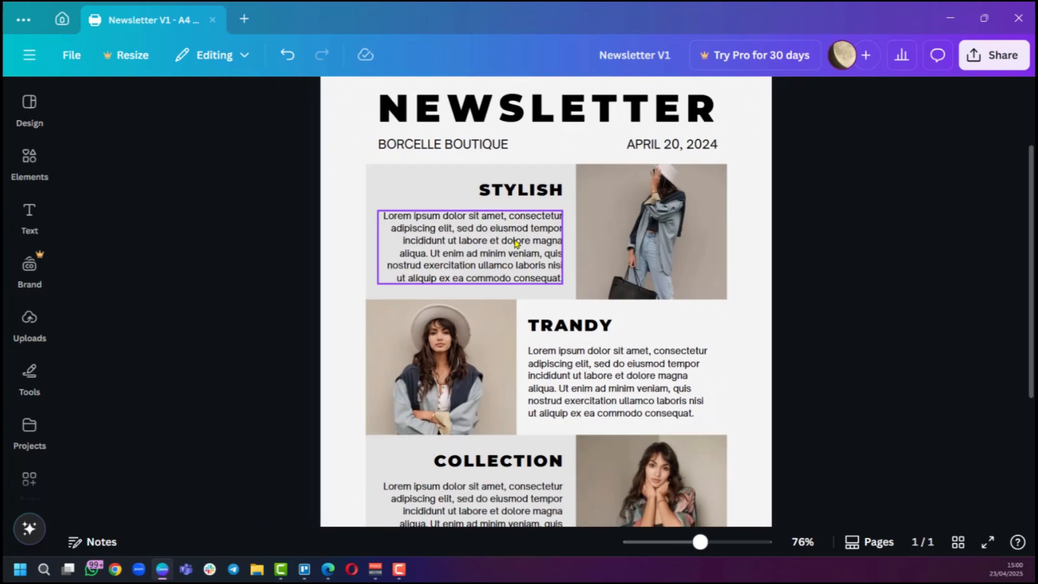
scroll(506, 237, up, 2)
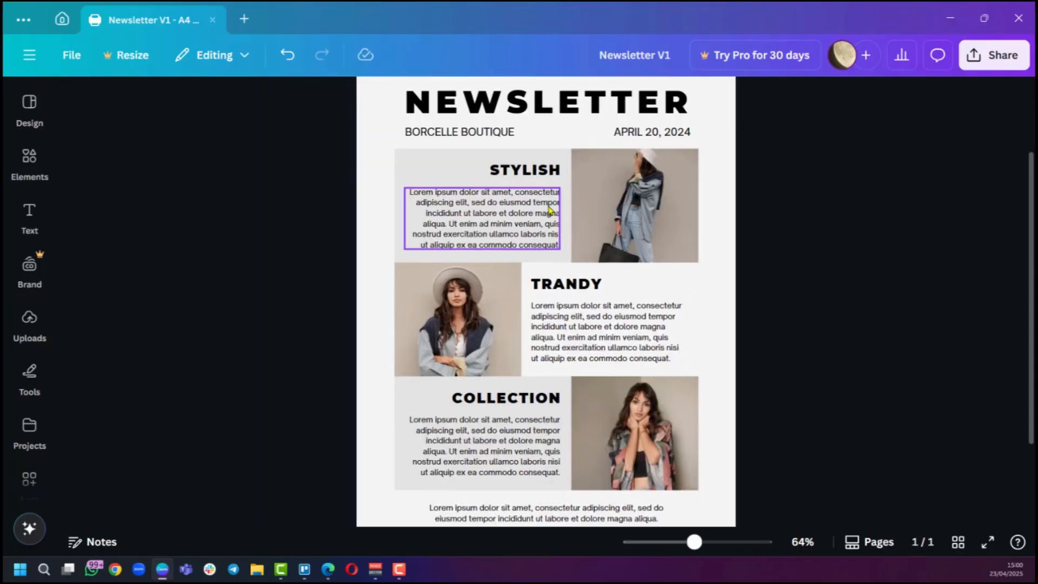
scroll(506, 237, down, 1)
scroll(506, 236, up, 1)
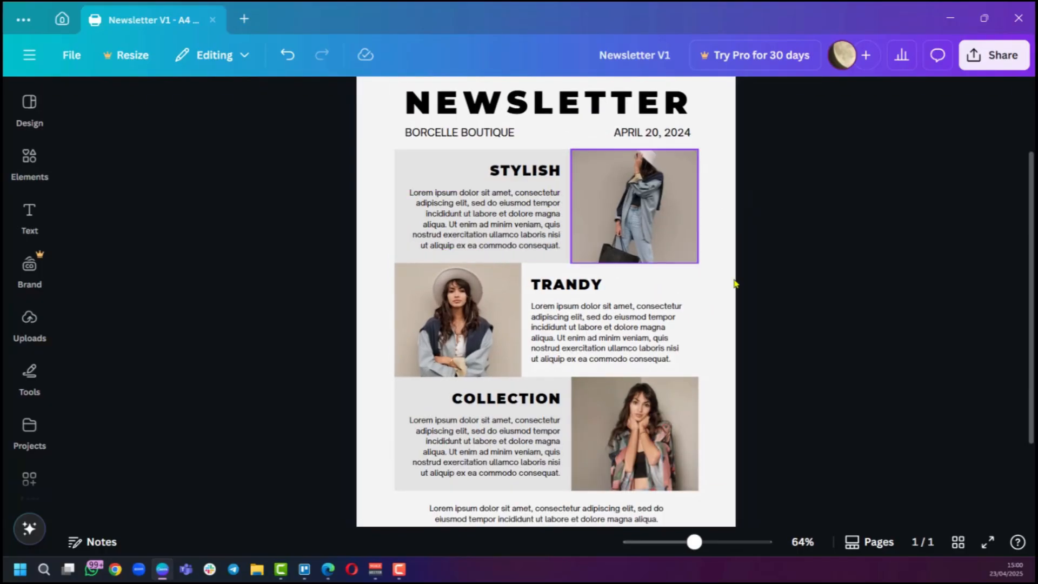
scroll(909, 158, up, 3)
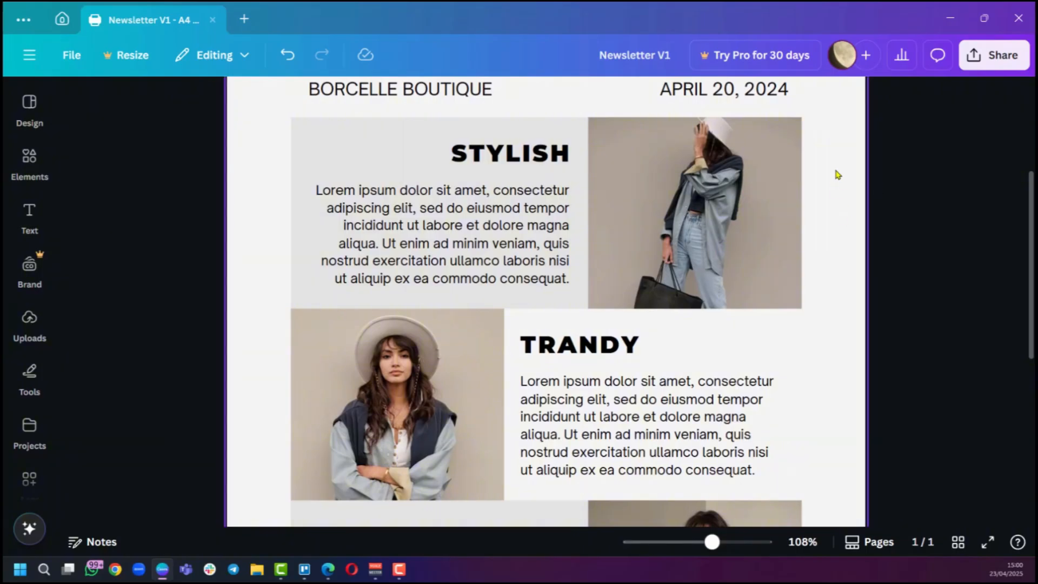
click(712, 268)
scroll(712, 267, up, 3)
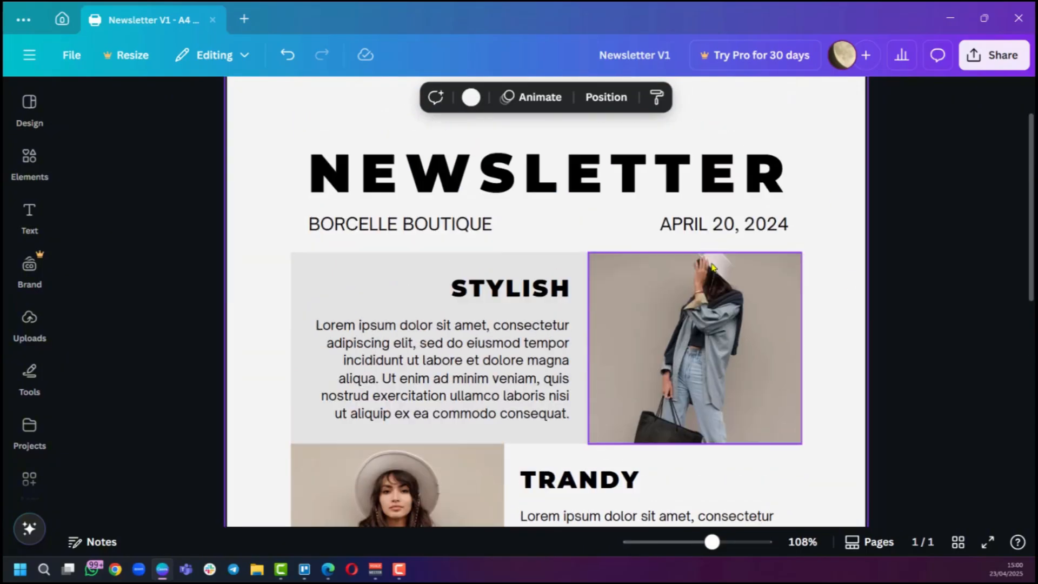
scroll(712, 267, up, 2)
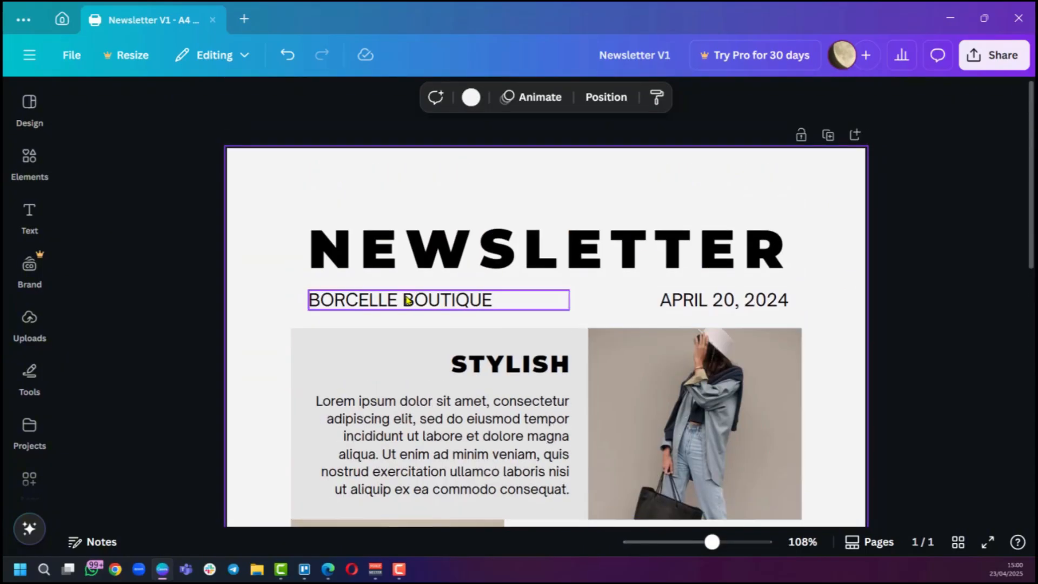
scroll(597, 233, down, 2)
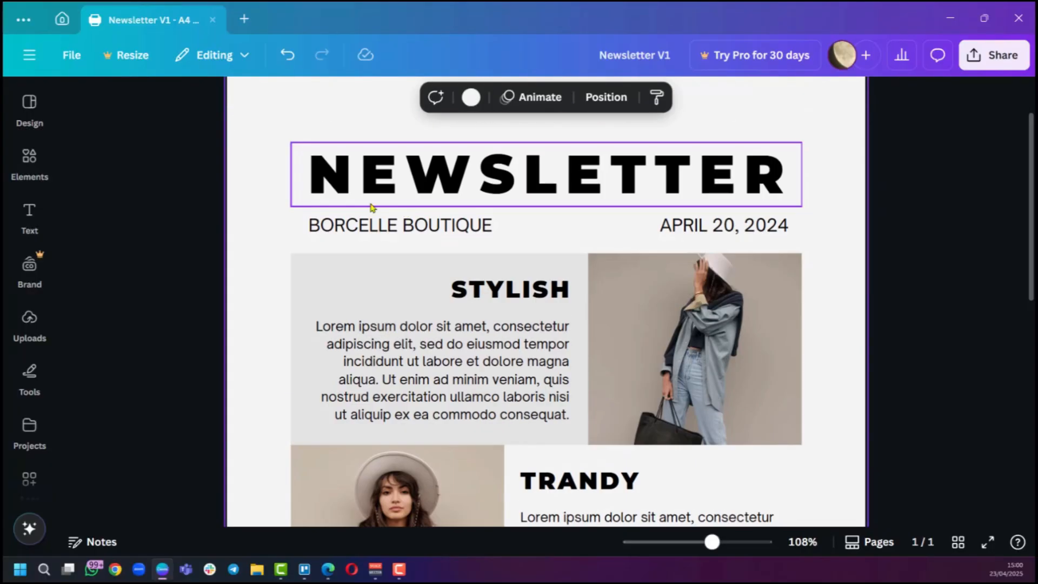
double_click(513, 227)
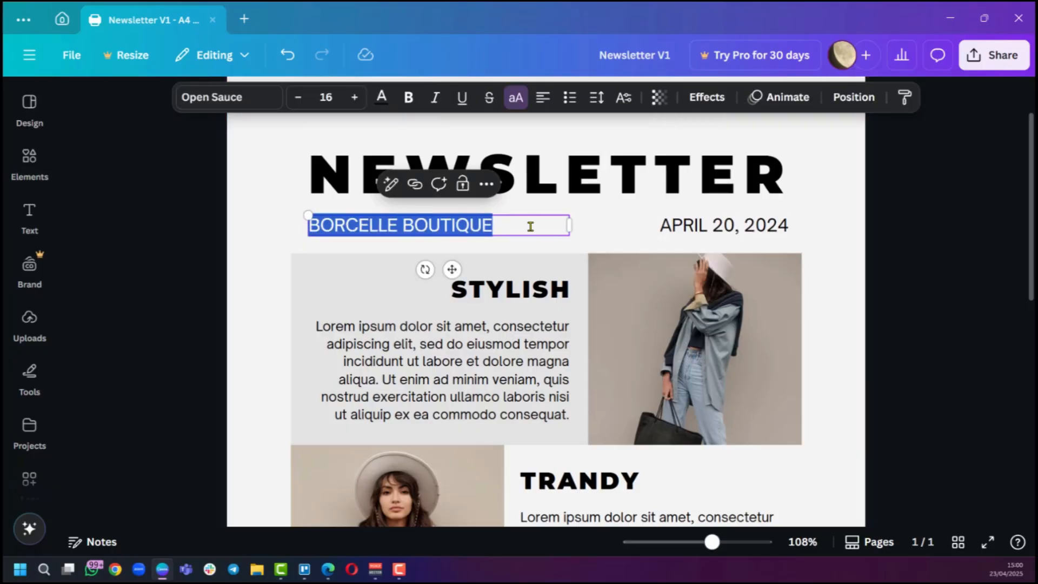
text(STRIDE & SOUL)
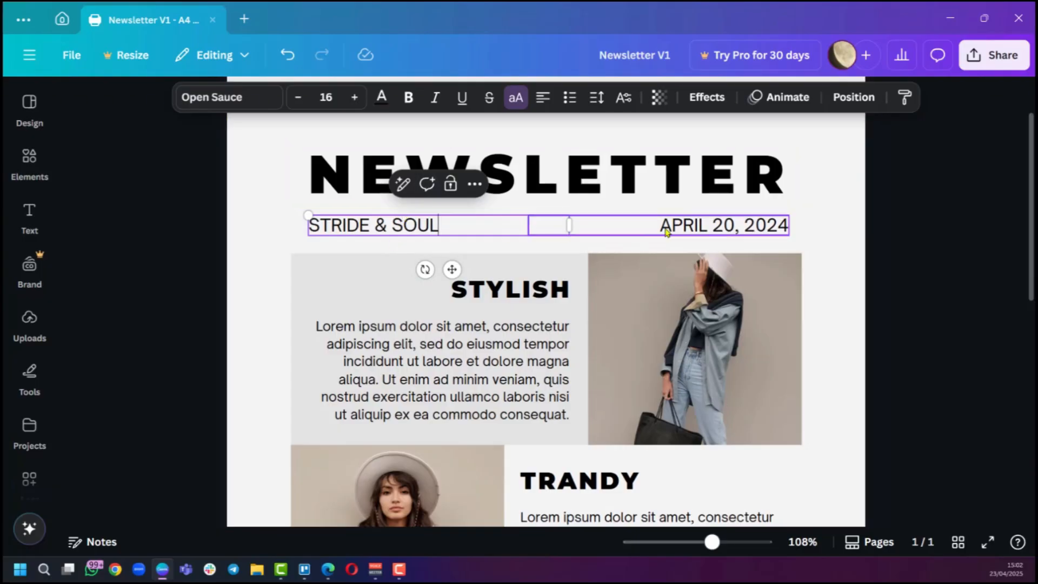
click(679, 231)
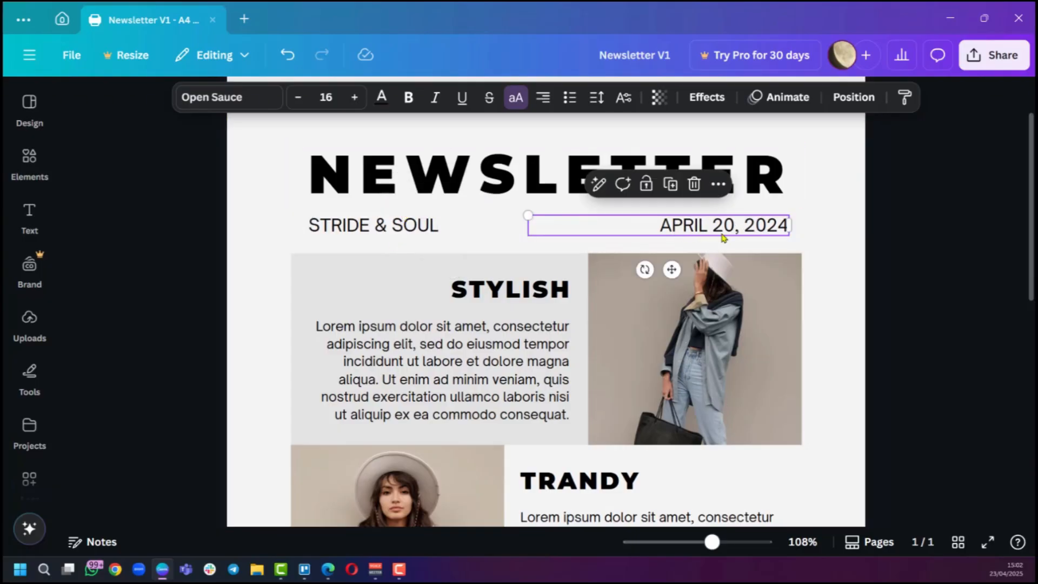
click(819, 222)
scroll(712, 382, down, 3)
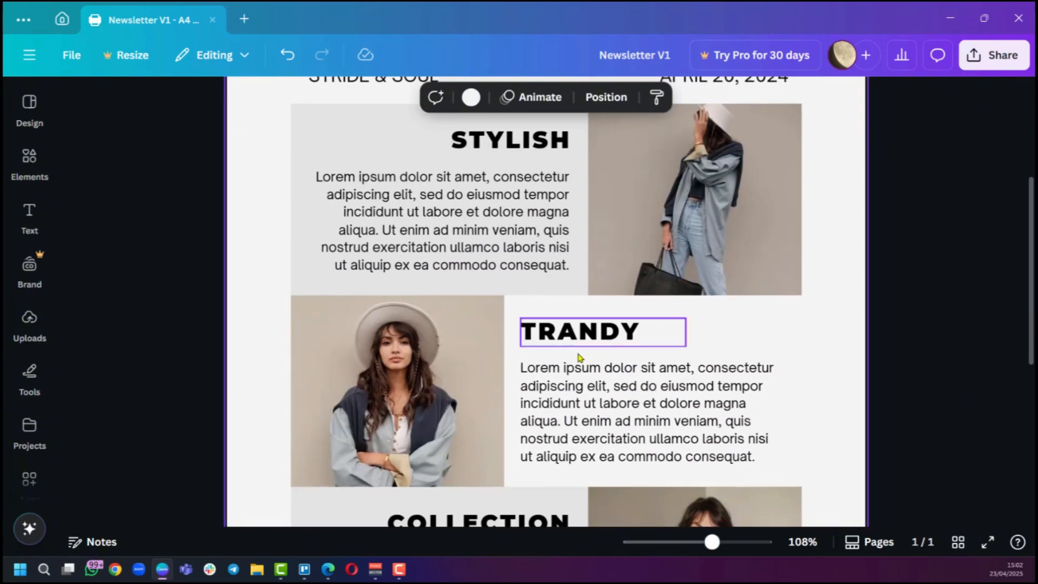
scroll(476, 308, up, 5)
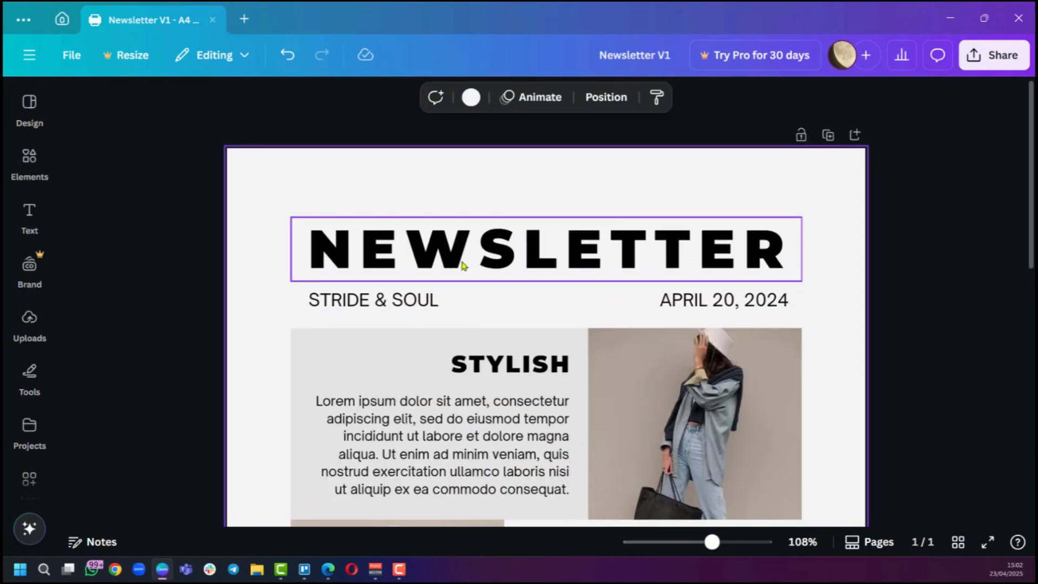
Set the STRIDE & SOUL text's font to League Spartan.
click(424, 307)
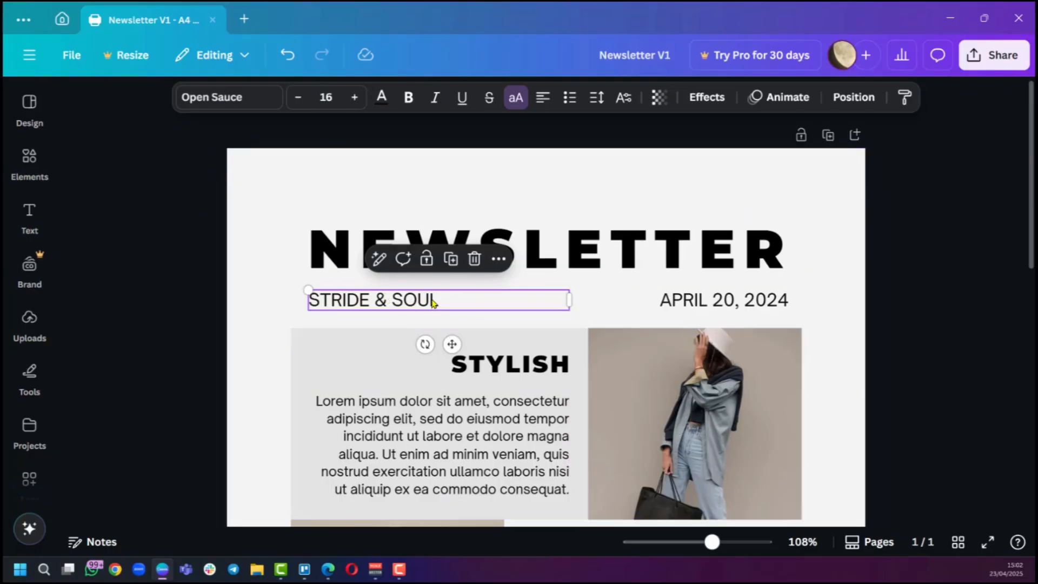
click(233, 99)
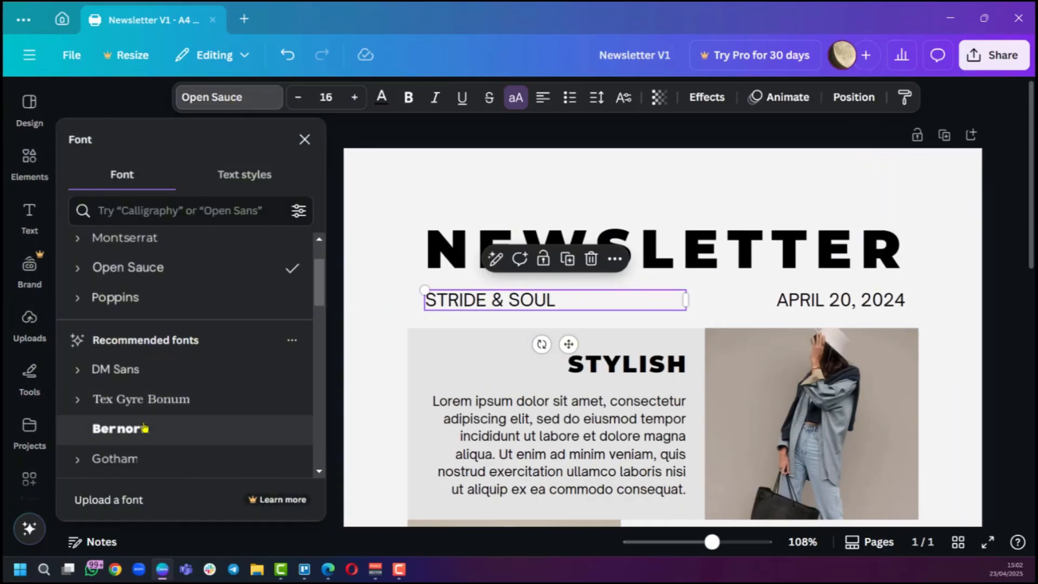
click(144, 428)
scroll(163, 392, down, 2)
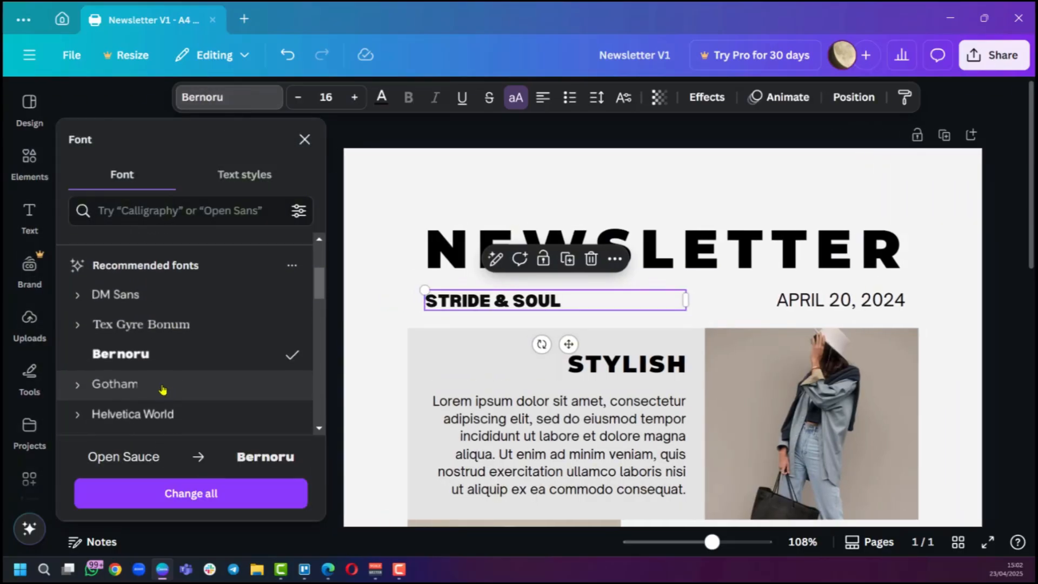
scroll(132, 344, down, 2)
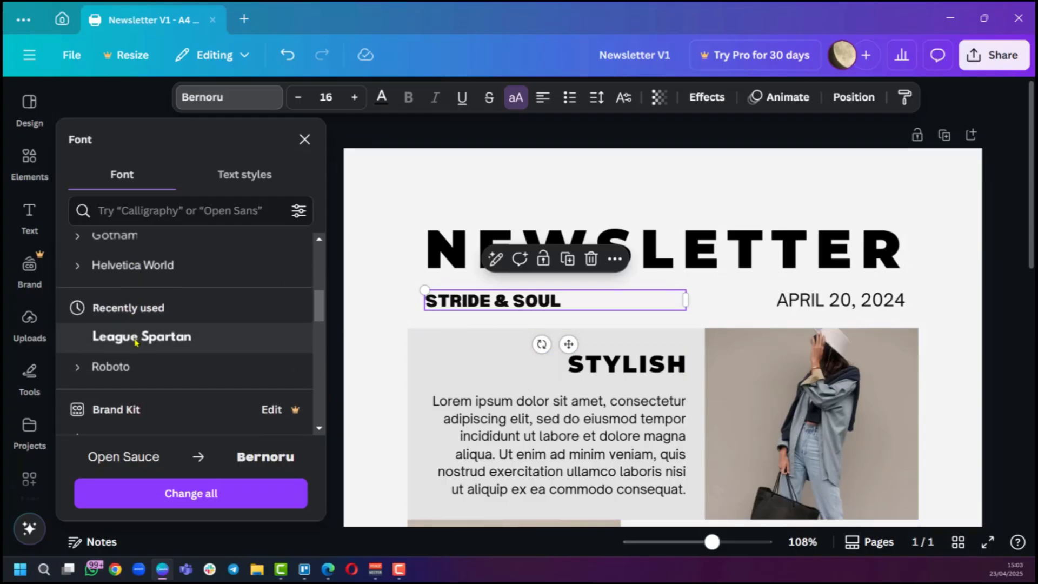
click(126, 339)
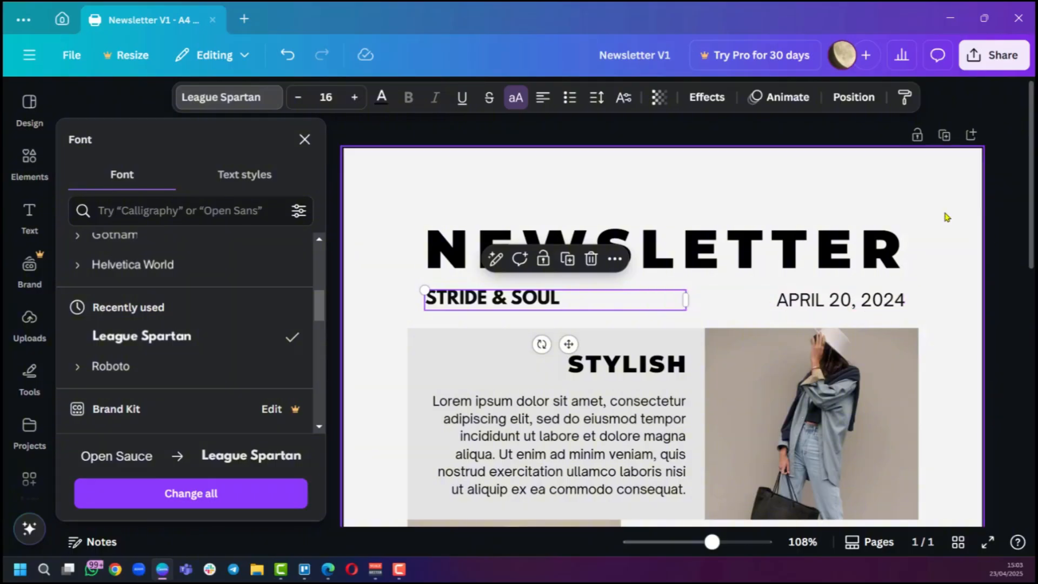
click(916, 200)
click(393, 303)
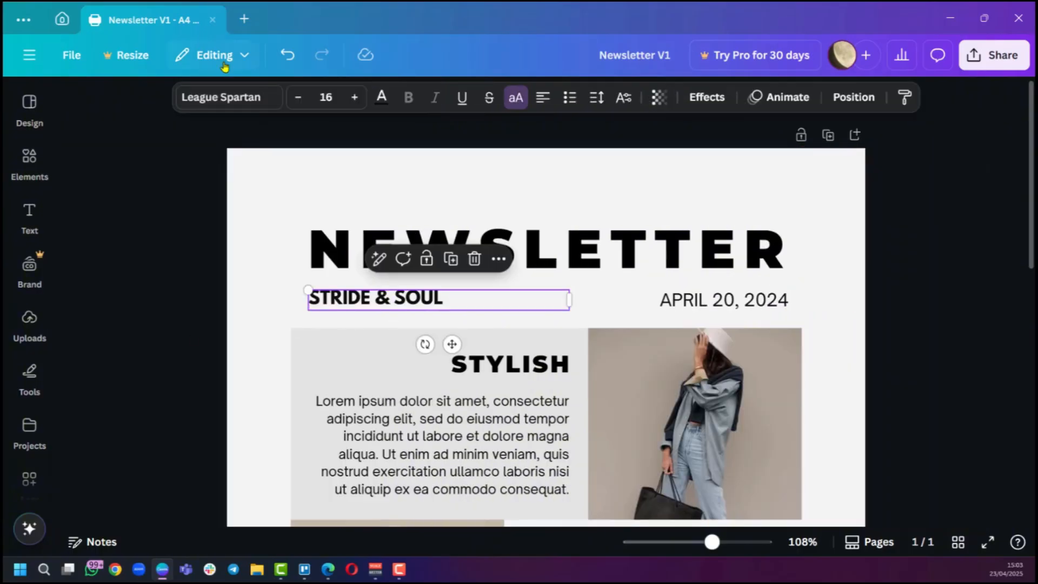
click(355, 97)
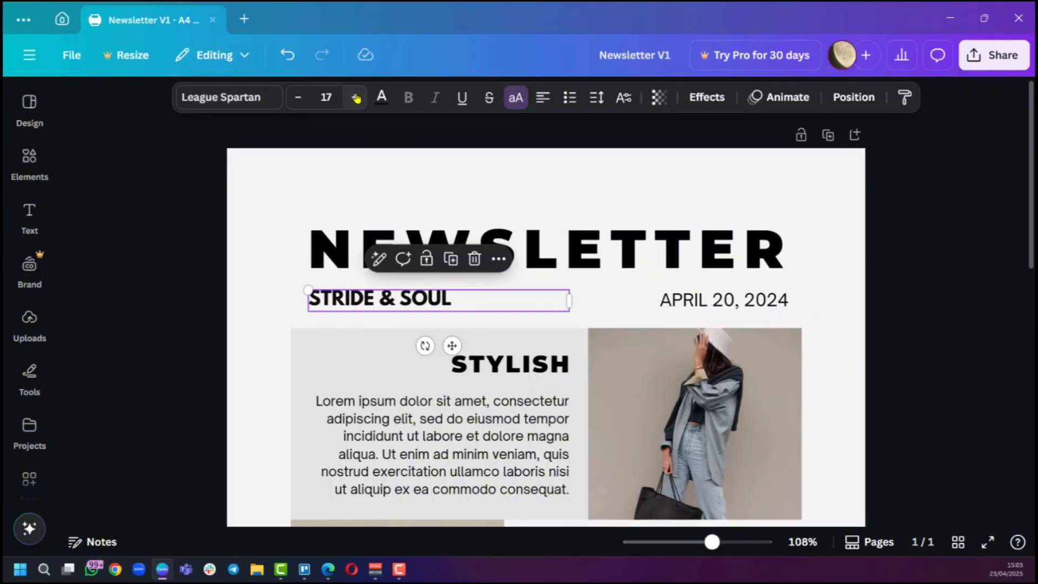
click(355, 97)
click(297, 98)
click(298, 97)
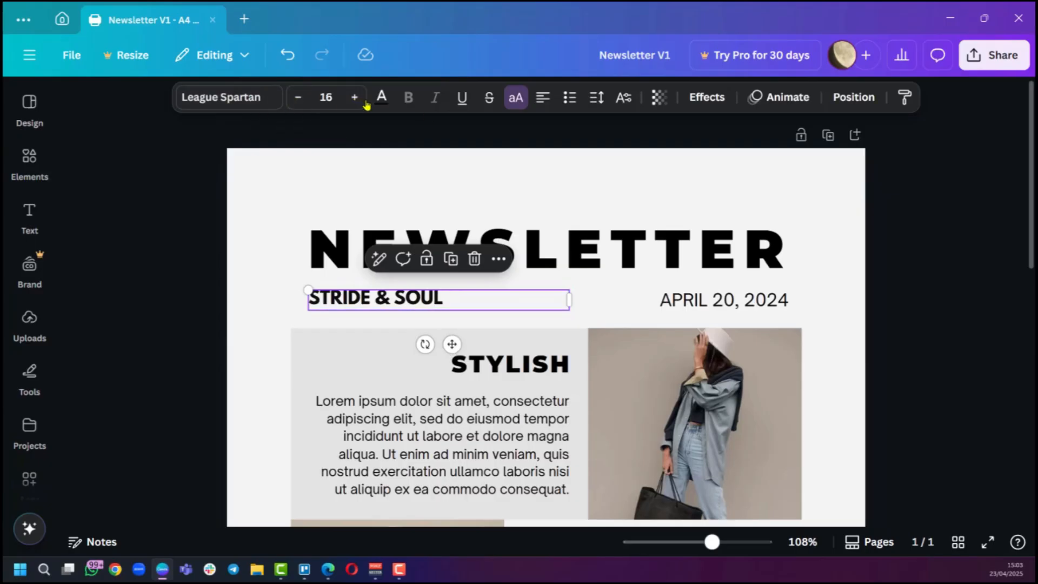
Change the STRIDE & SOUL text colour to red.
click(382, 97)
scroll(250, 336, down, 3)
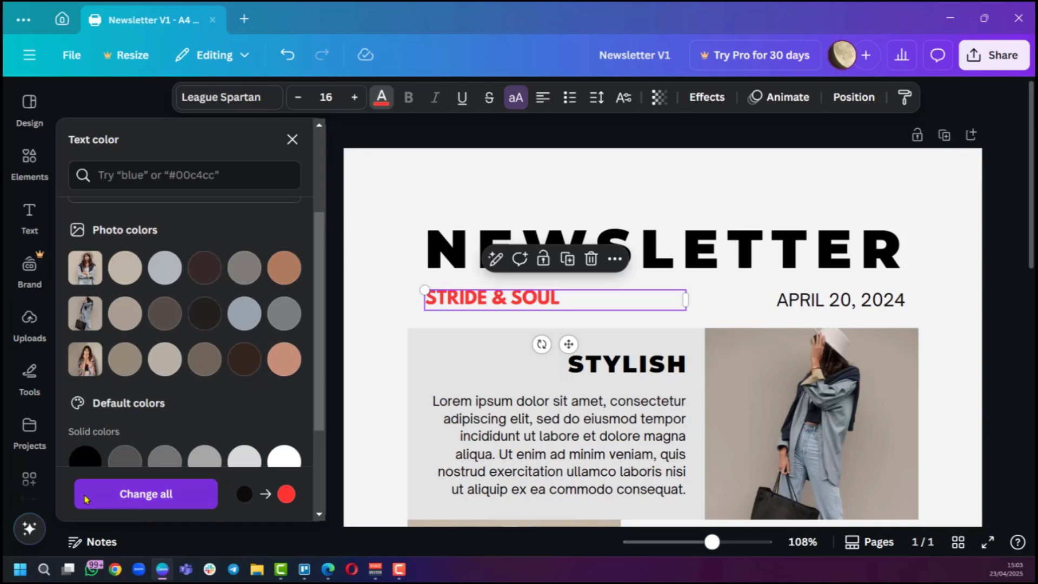
click(963, 285)
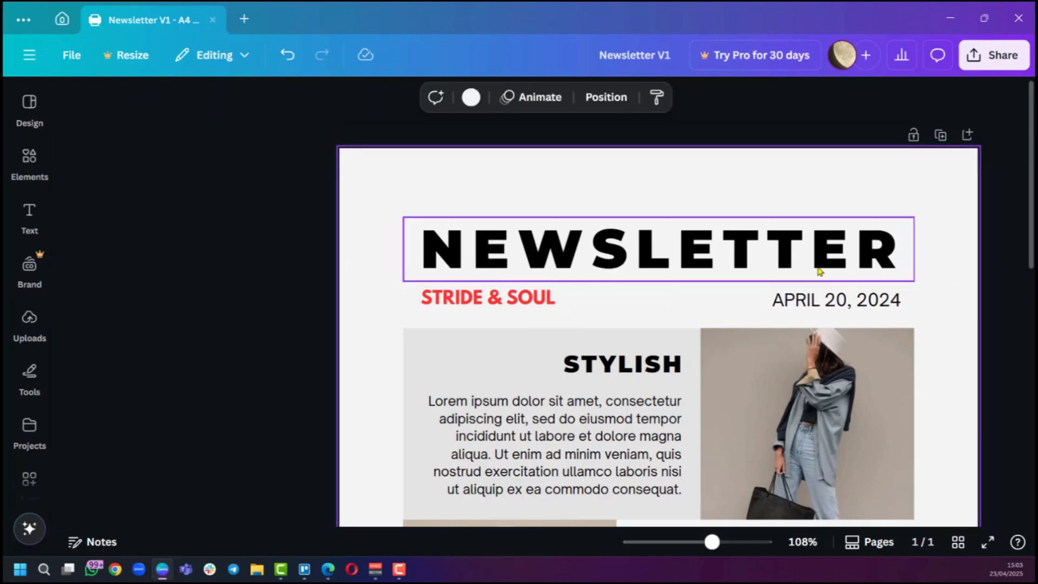
Replace the photo beside the STYLISH section with the uploaded sneakers image.
scroll(692, 261, down, 3)
click(692, 261)
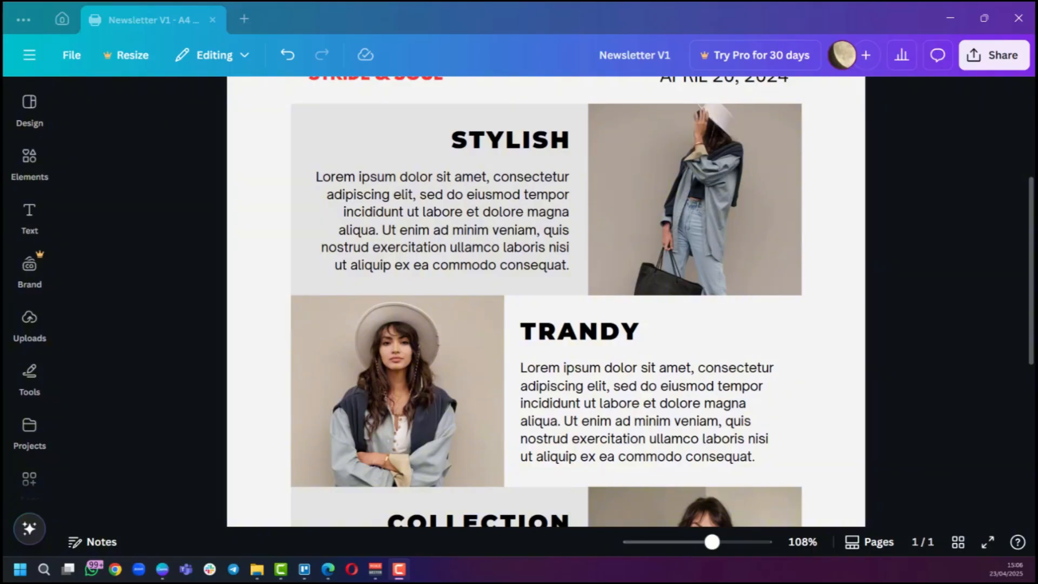
drag(948, 182, 683, 232)
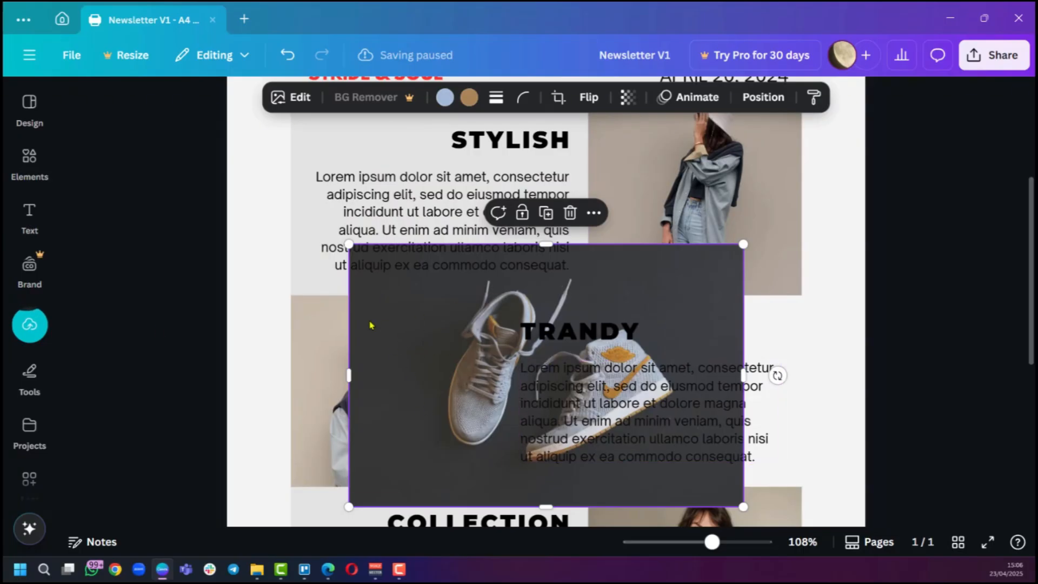
click(29, 324)
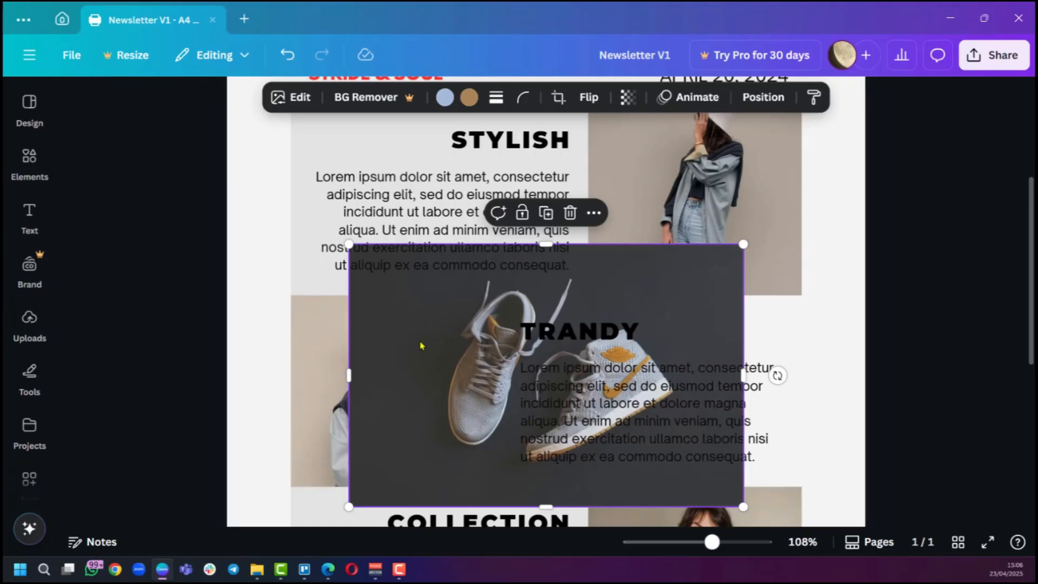
drag(422, 346, 439, 361)
key(ctrl+z)
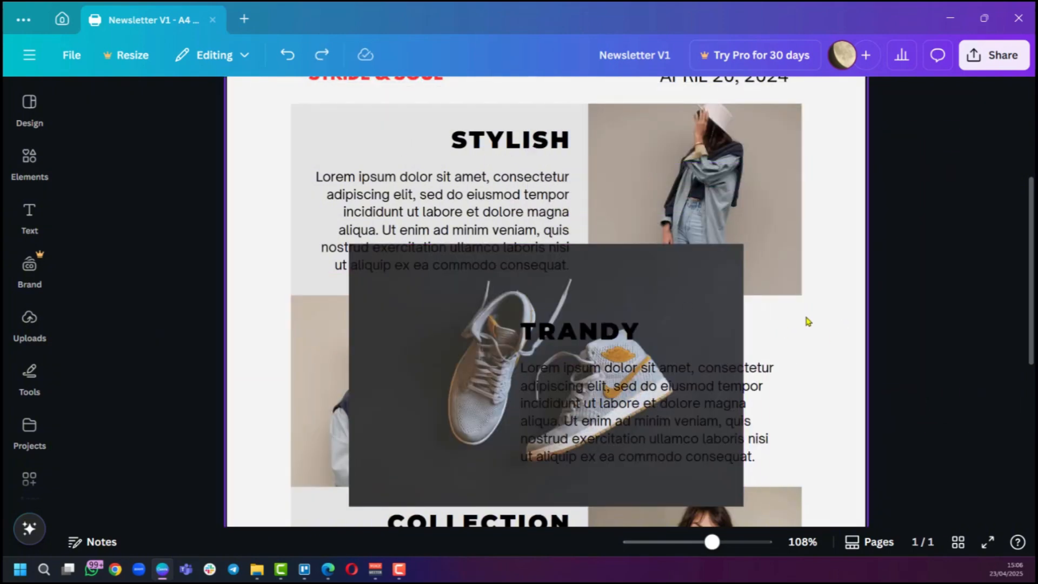
scroll(808, 322, up, 2)
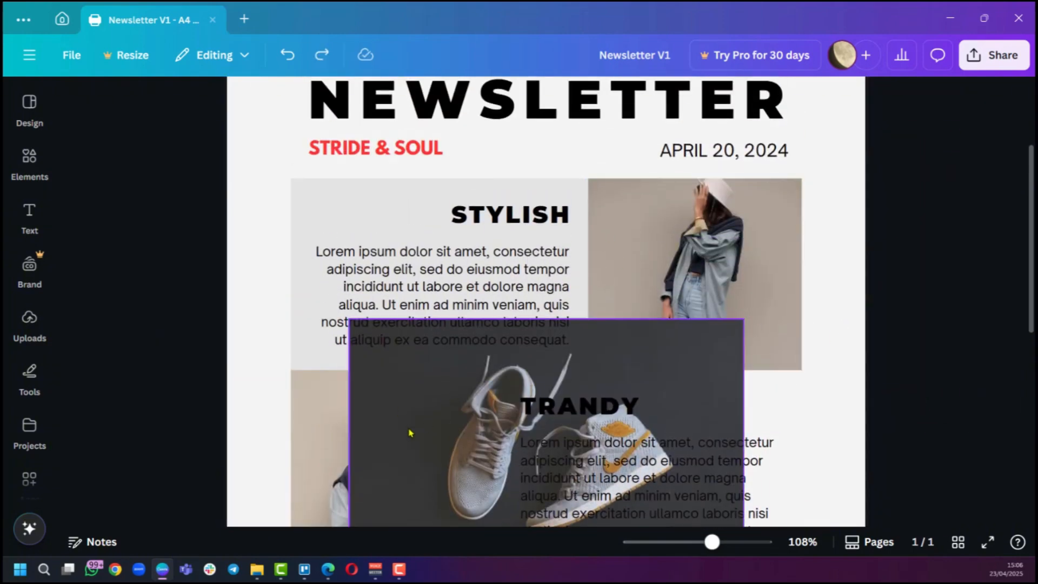
drag(404, 420, 667, 275)
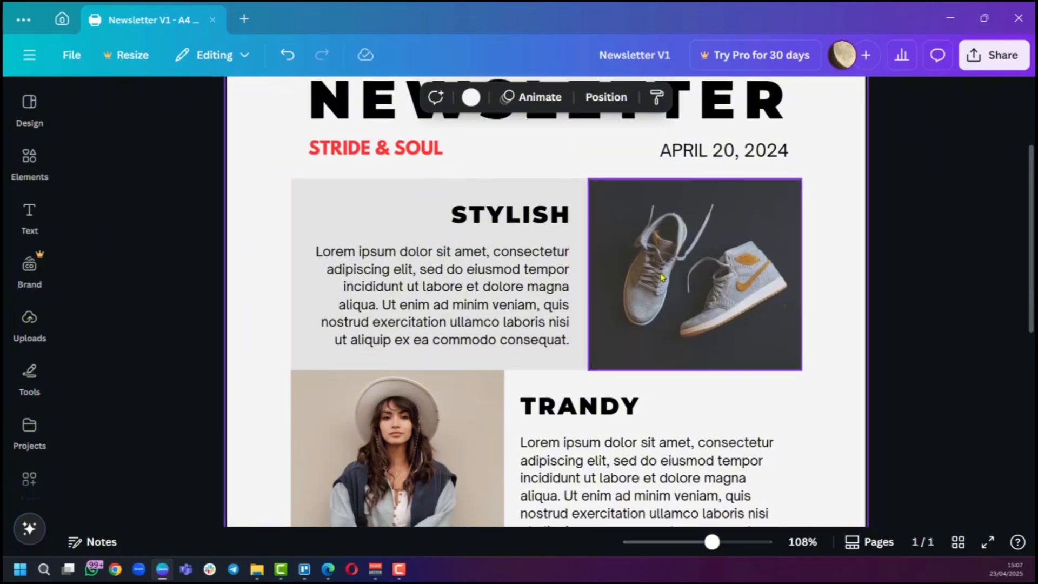
scroll(655, 292, down, 2)
scroll(651, 295, up, 3)
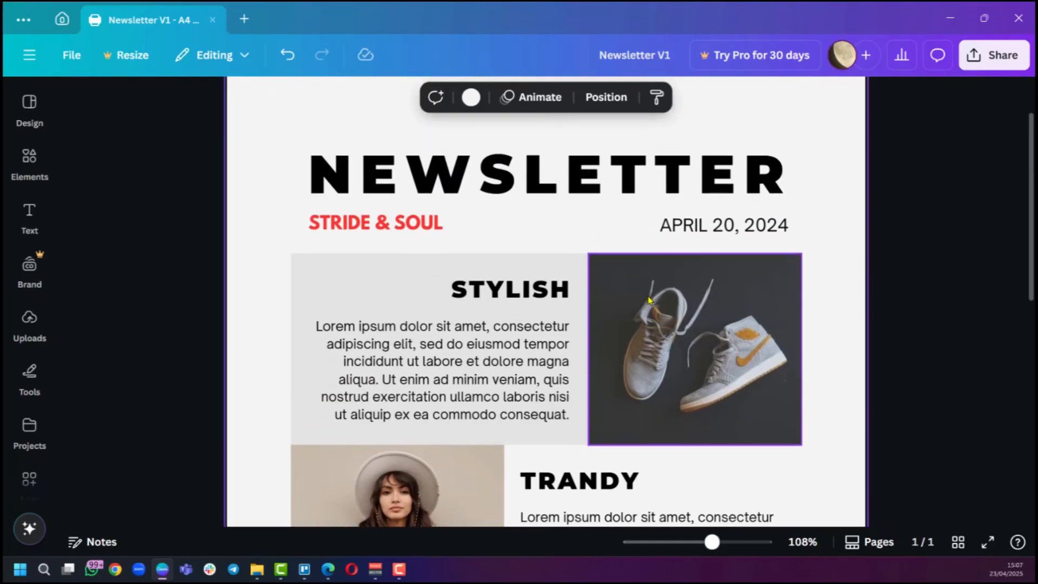
scroll(649, 301, down, 2)
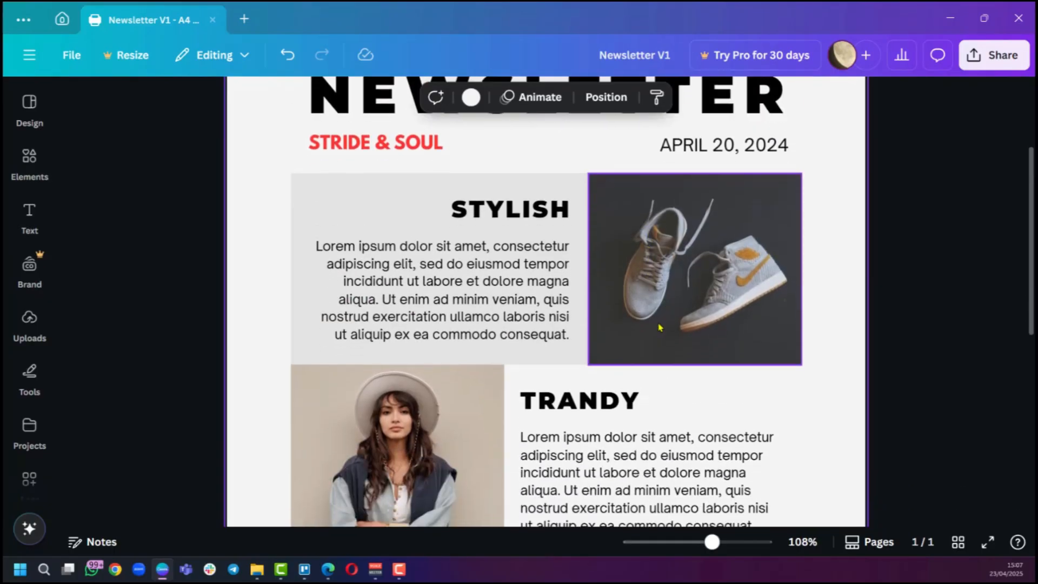
scroll(659, 319, down, 2)
scroll(653, 319, up, 2)
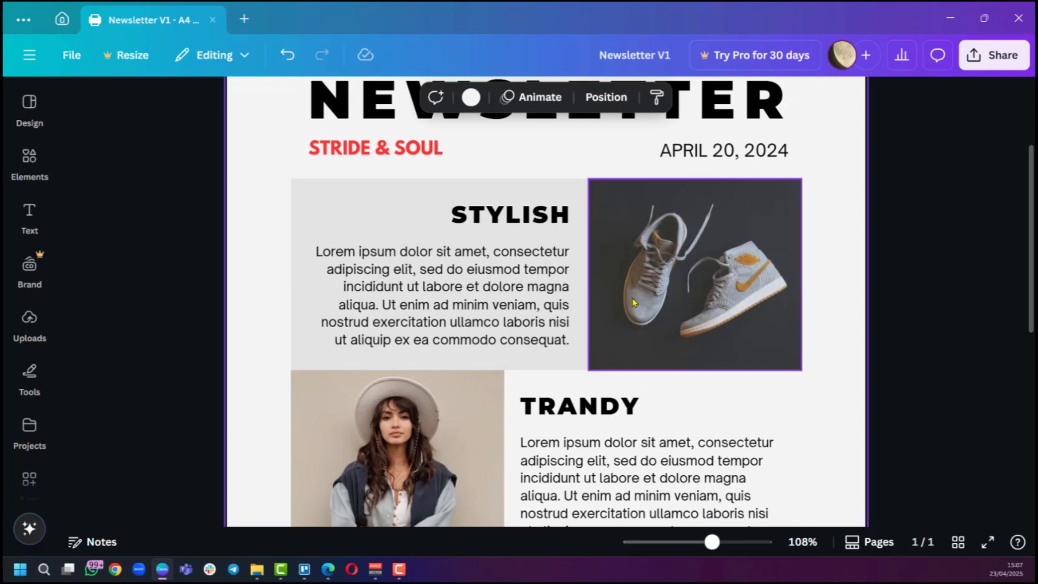
Change the STYLISH heading to UNISEX.
double_click(526, 215)
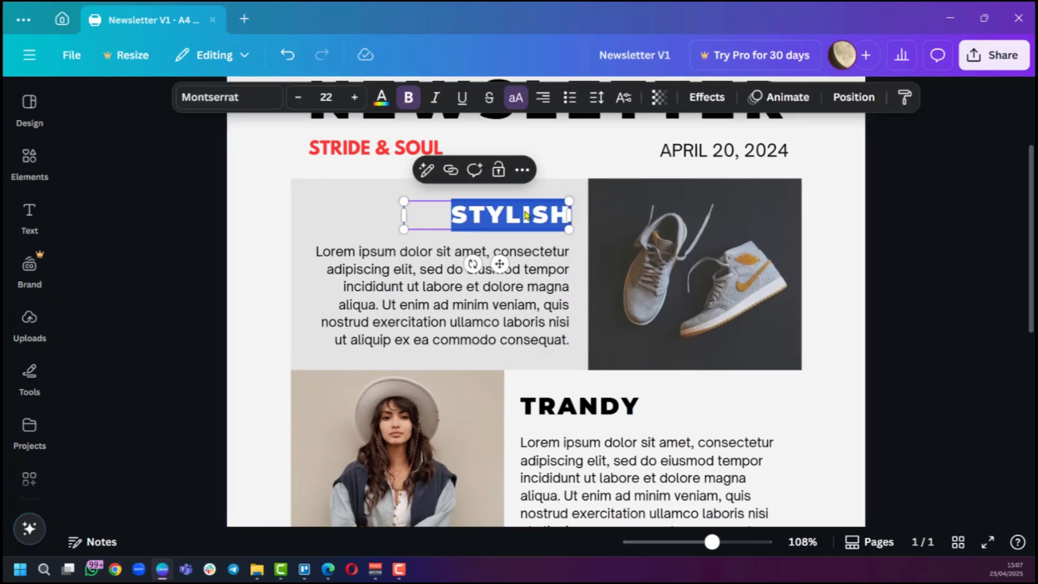
text(UNISEX)
click(895, 219)
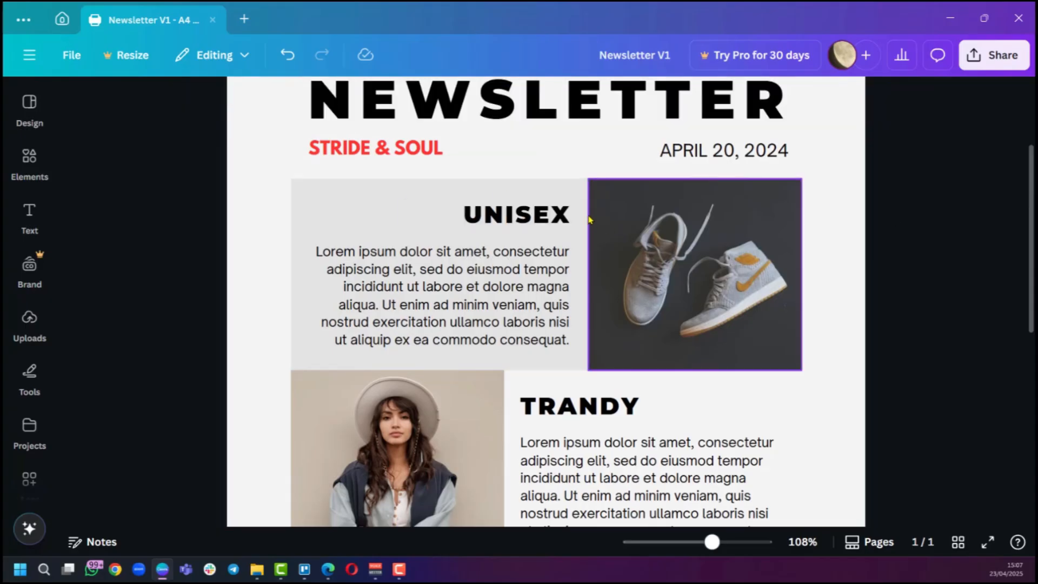
Replace the body text under UNISEX with the pasted unisex shoe collection description and set its font size to 10.
scroll(524, 308, down, 2)
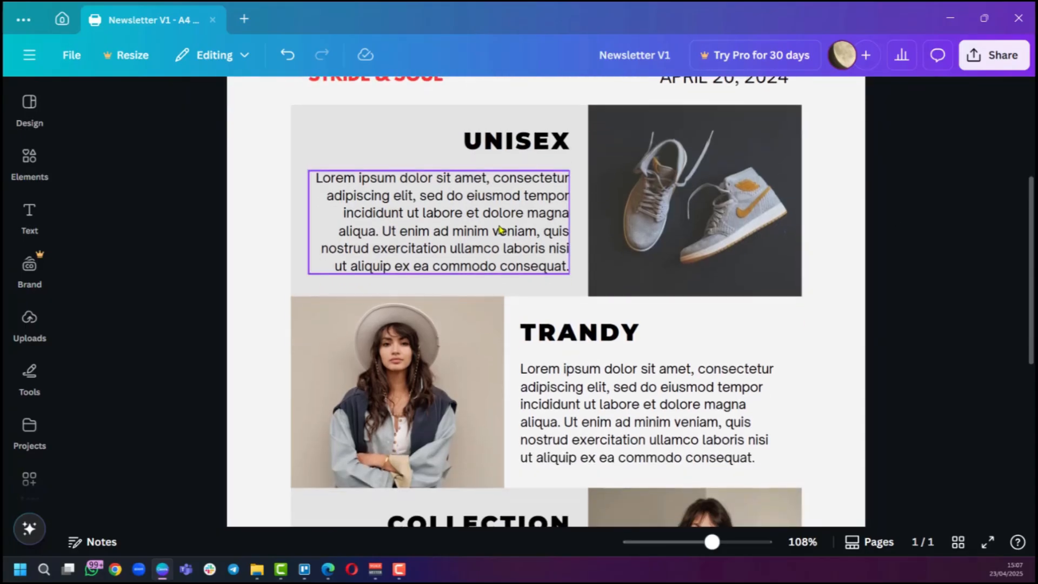
scroll(501, 230, up, 4)
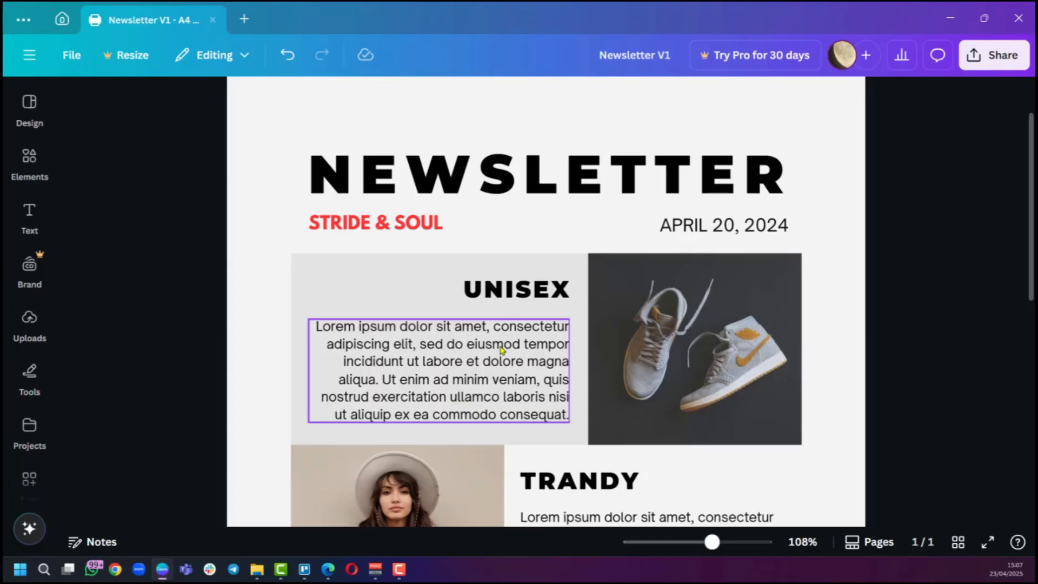
double_click(376, 366)
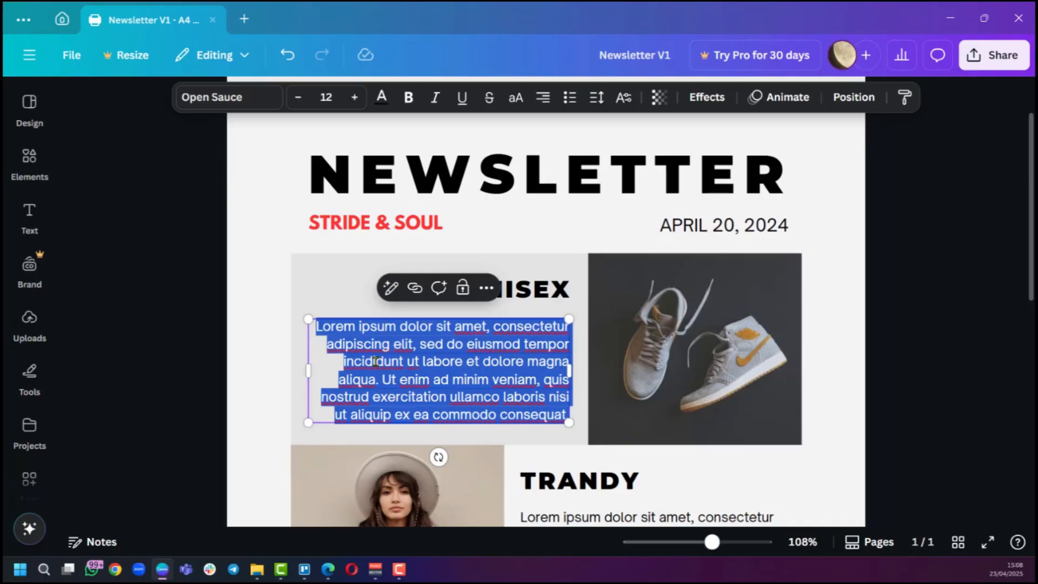
text(Introducing our new unisex shoe collection – footwear designed for everyone! Experience the perfect blend of comfort, durability, and modern style. Explore versatile designs for everyday wear, active pursuits, and stylish statements, all crafted to complement your unique individuality. Discover your perfect fit and redefine your footwear journey with us.)
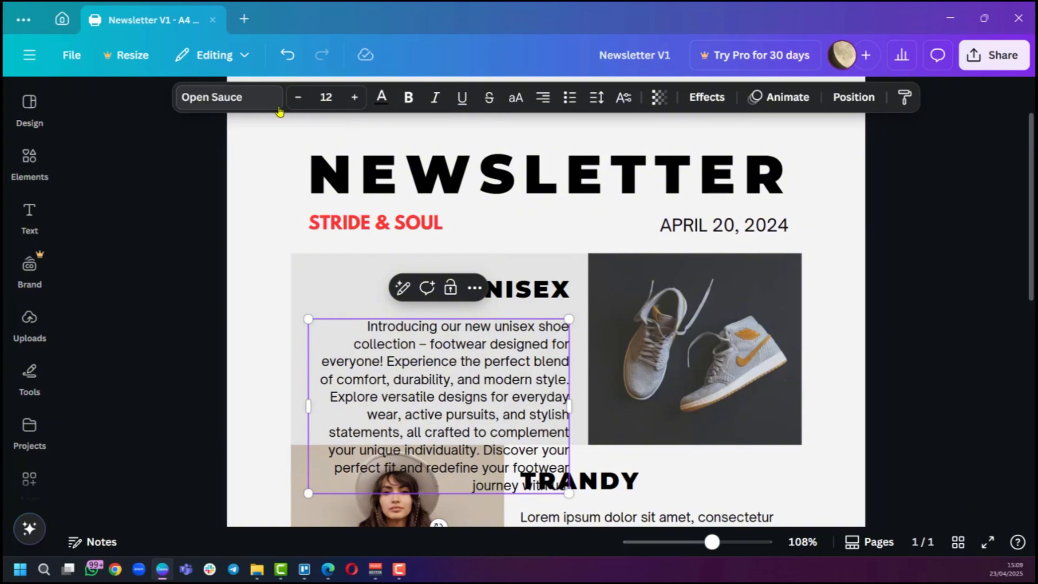
click(298, 98)
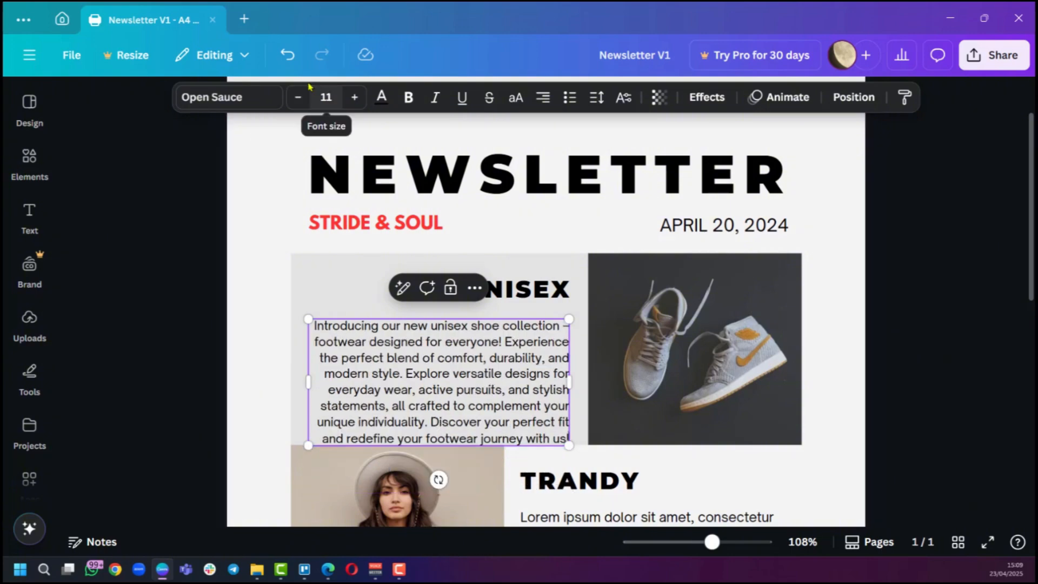
click(298, 98)
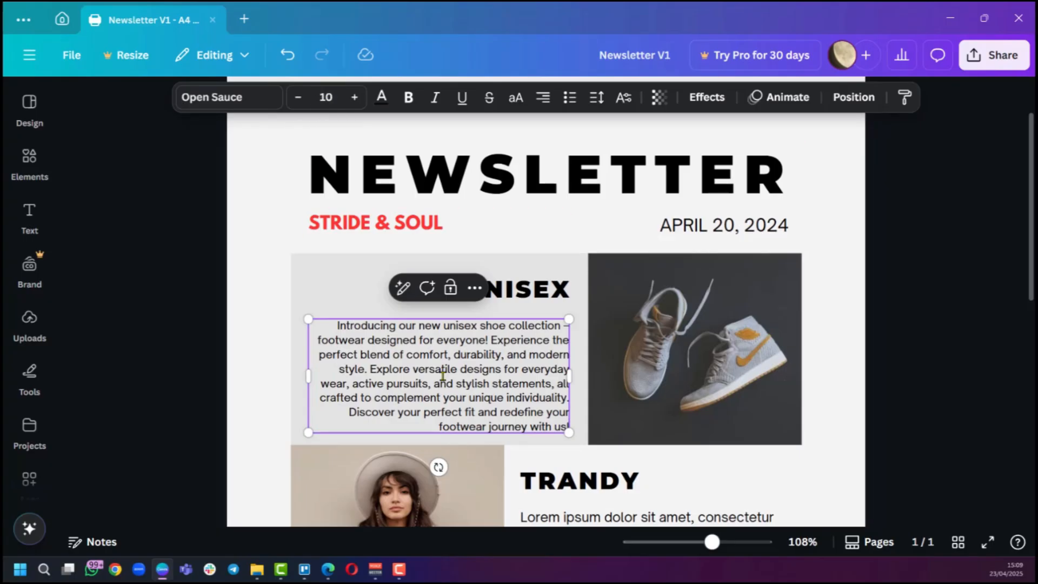
click(763, 365)
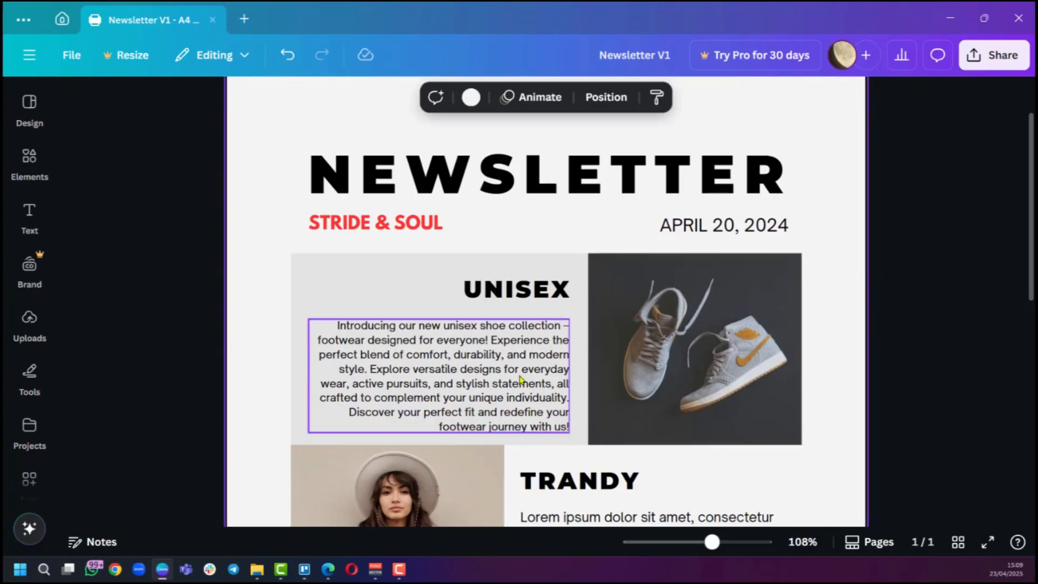
Search the elements library for womens footwear.
scroll(292, 392, down, 4)
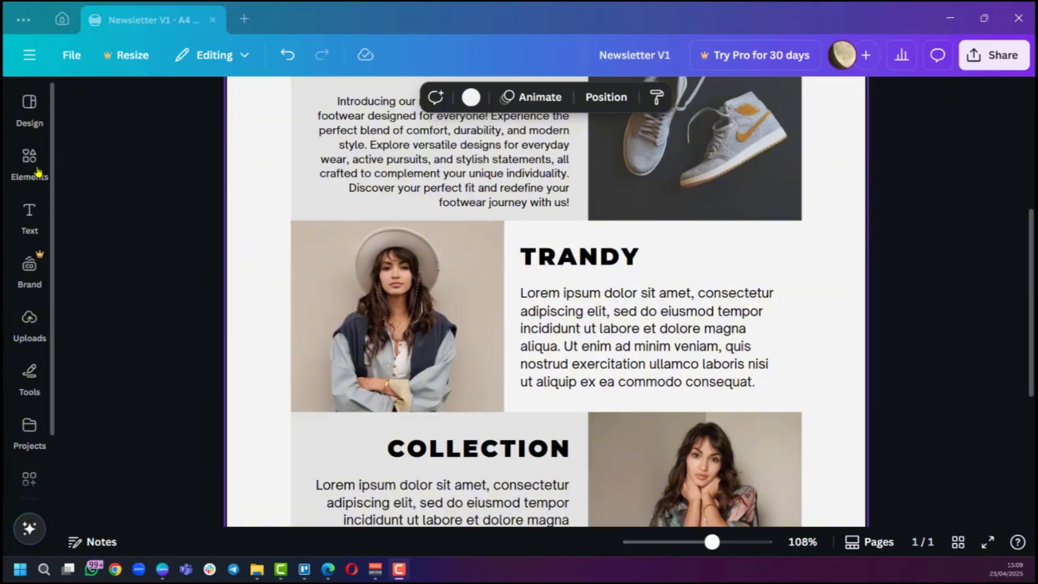
click(22, 181)
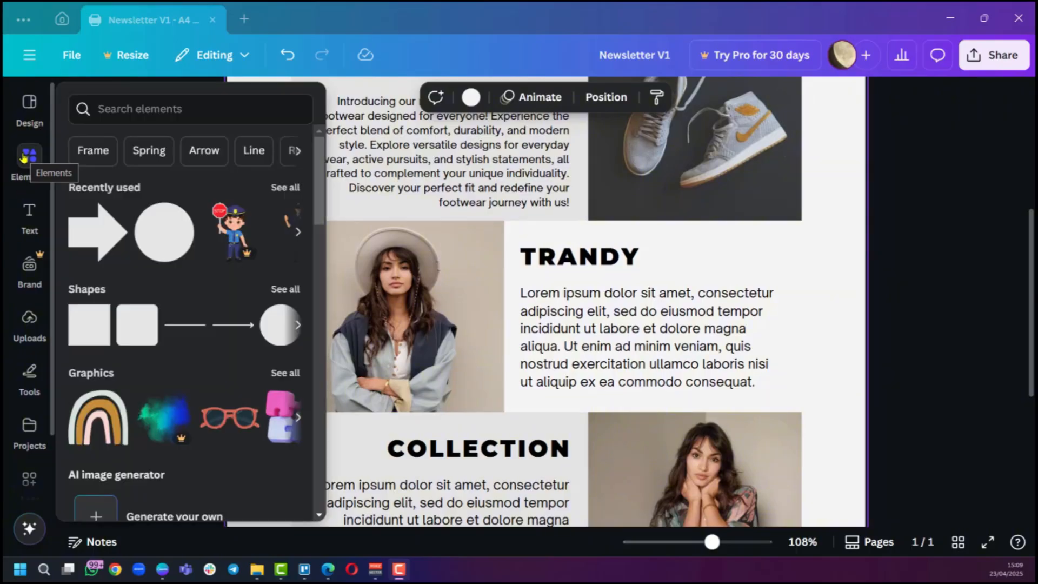
click(121, 110)
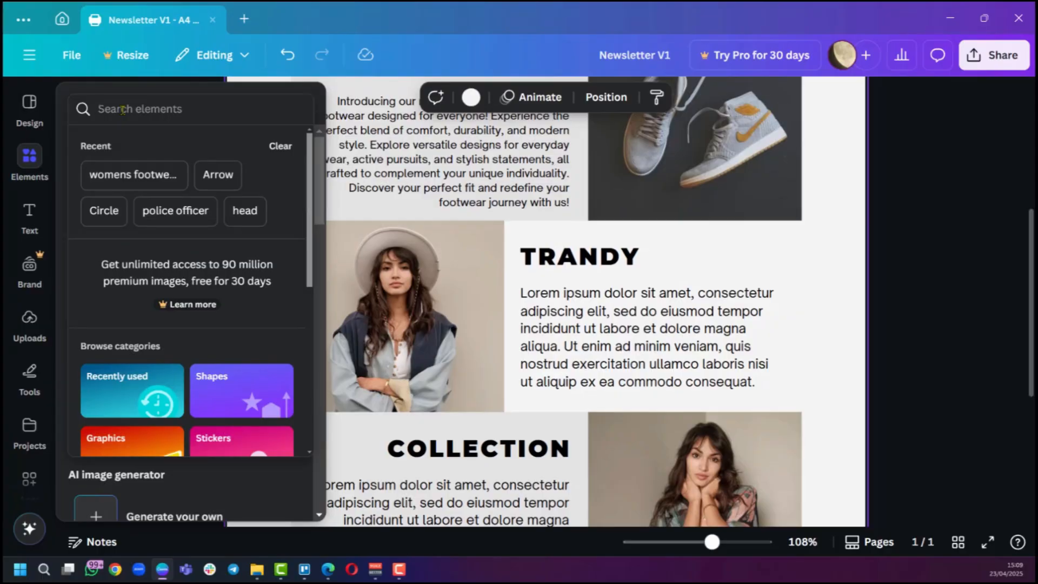
click(133, 175)
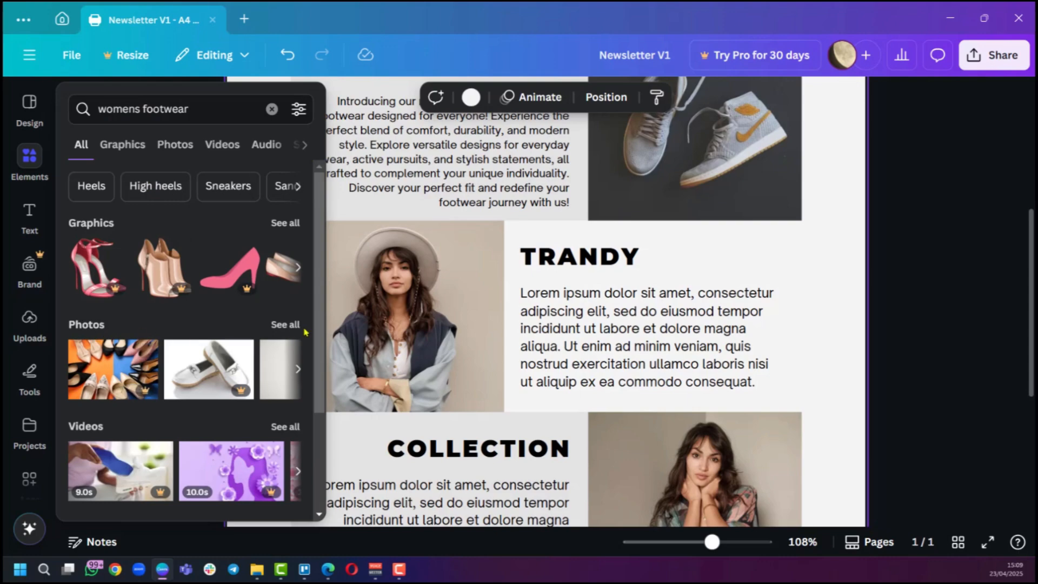
Replace the TRANDY section's photo with the pink flats stock photo from the womens footwear photo results.
click(282, 325)
scroll(178, 346, down, 5)
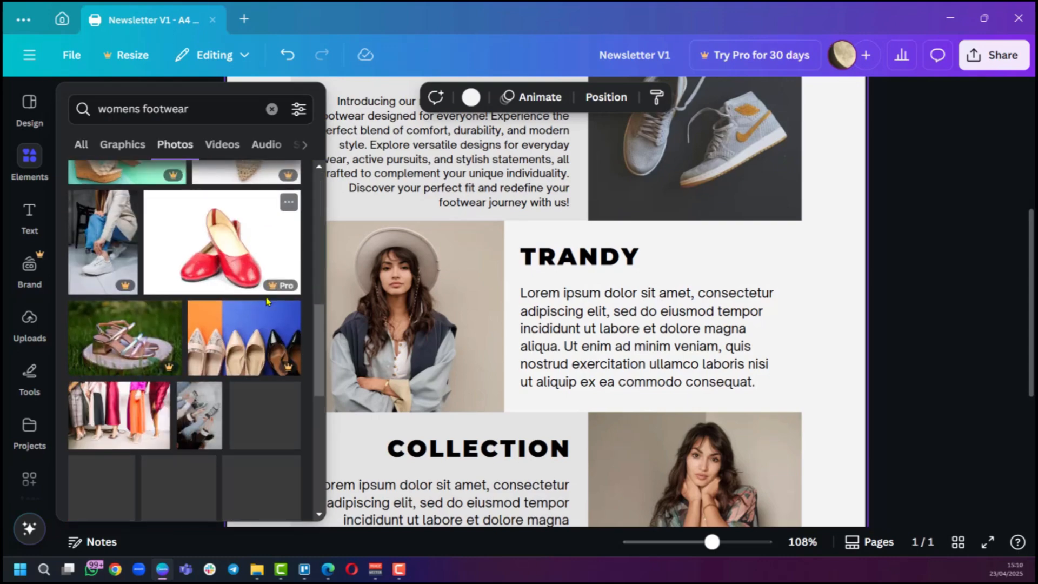
scroll(179, 346, down, 4)
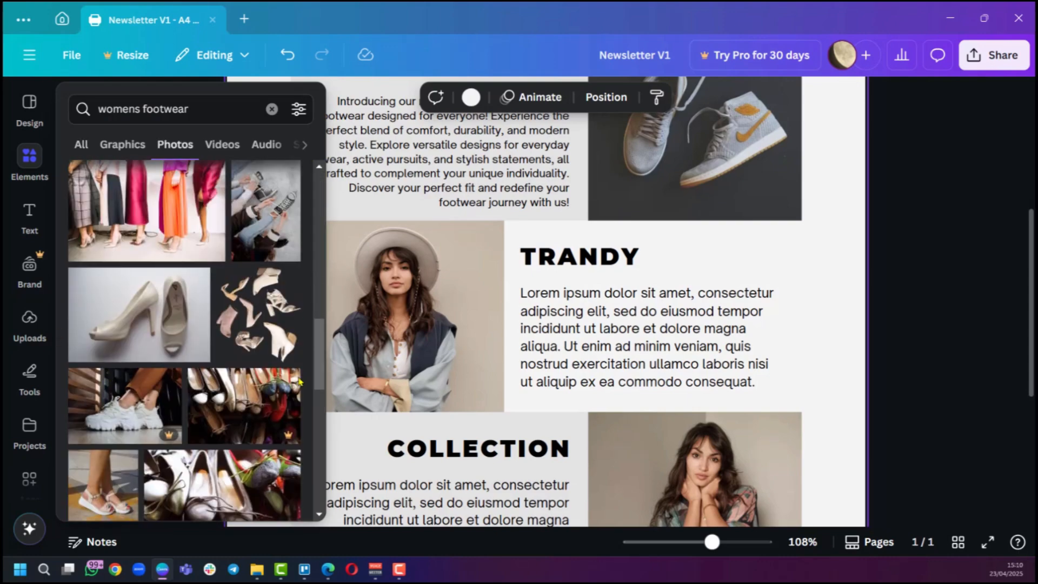
scroll(216, 407, down, 5)
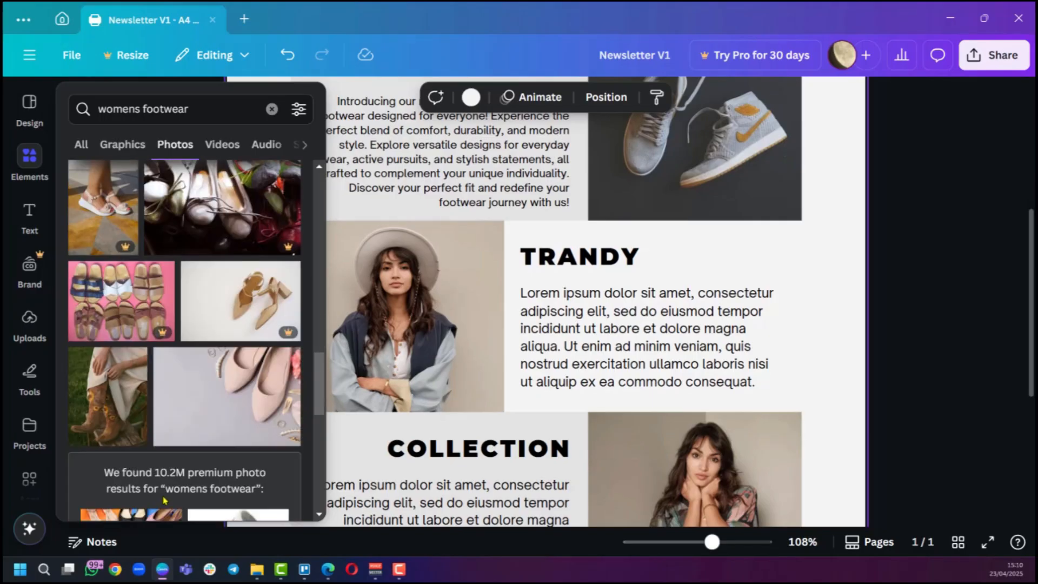
click(219, 404)
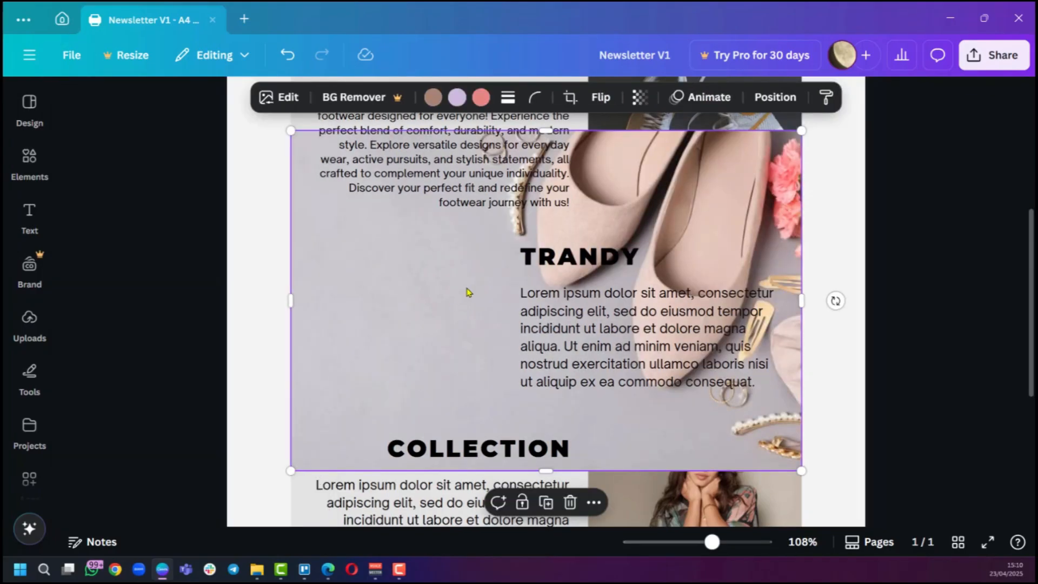
drag(480, 280, 396, 306)
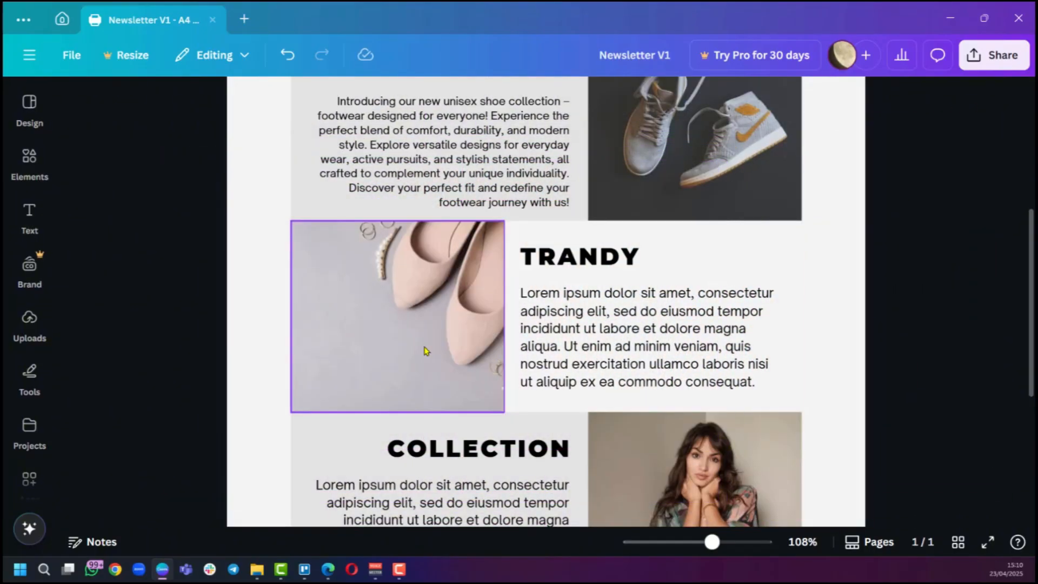
Rename the TRANDY heading to LADIES and replace its body text with the pasted ladies' footwear collection description.
scroll(419, 286, up, 2)
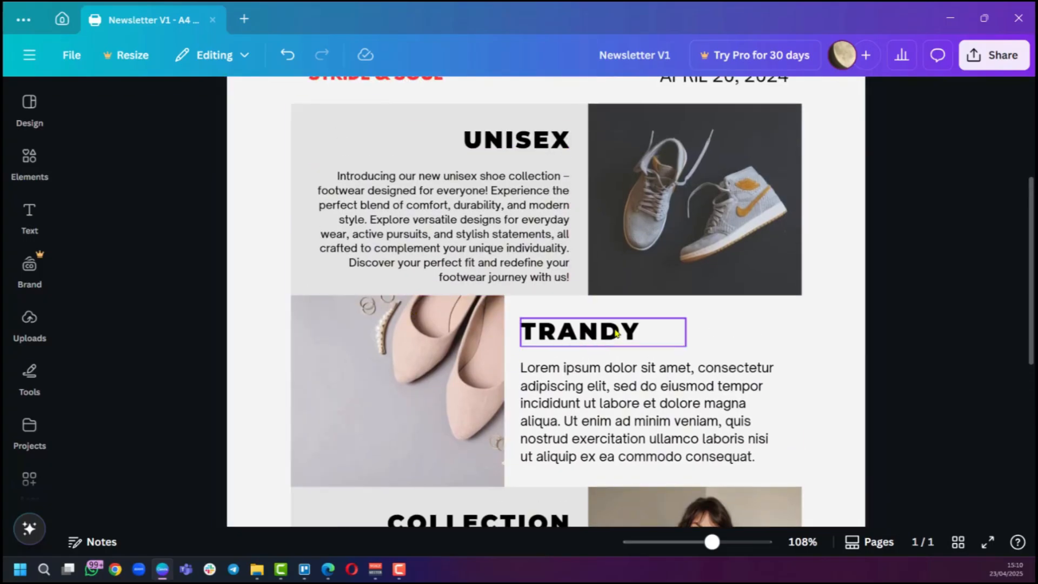
click(565, 338)
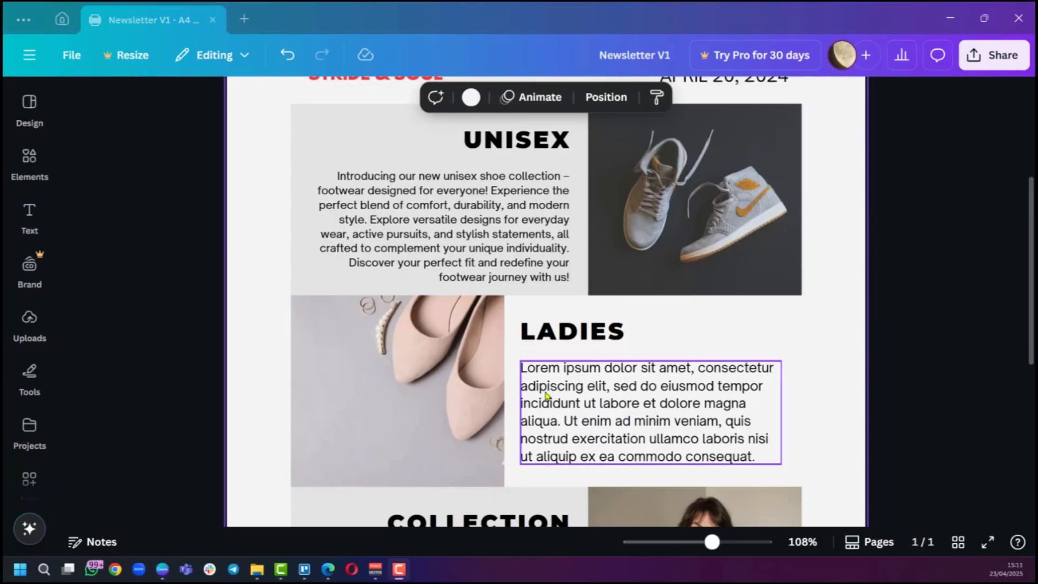
click(546, 389)
click(546, 389)
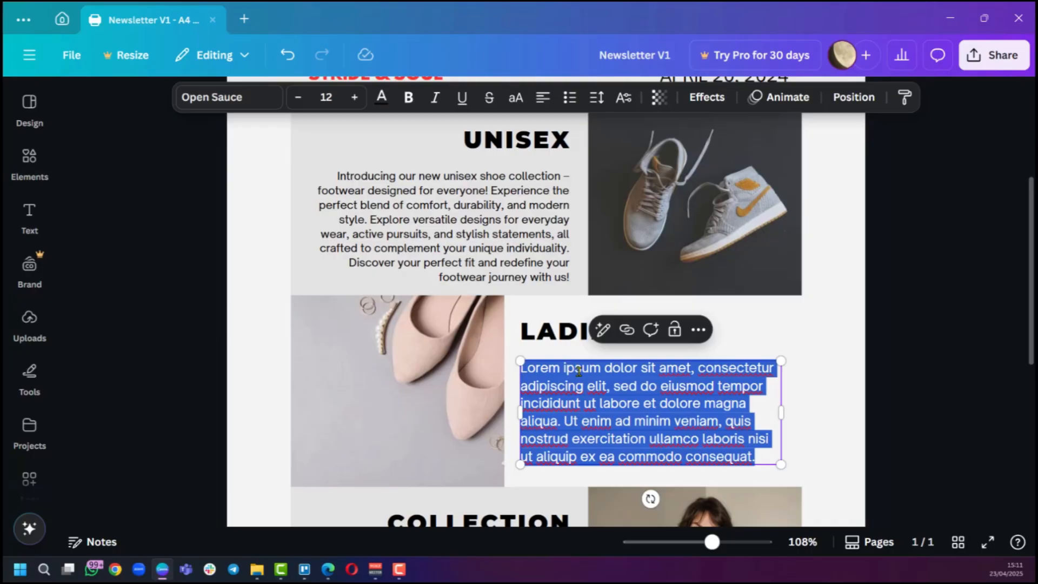
text(Elevate your style with our new ladies' footwear collection! Discover chic heels, elegant flats, comfortable sneakers, and statement boots. Find the perfect pair to express your unique style and step out with confidence.)
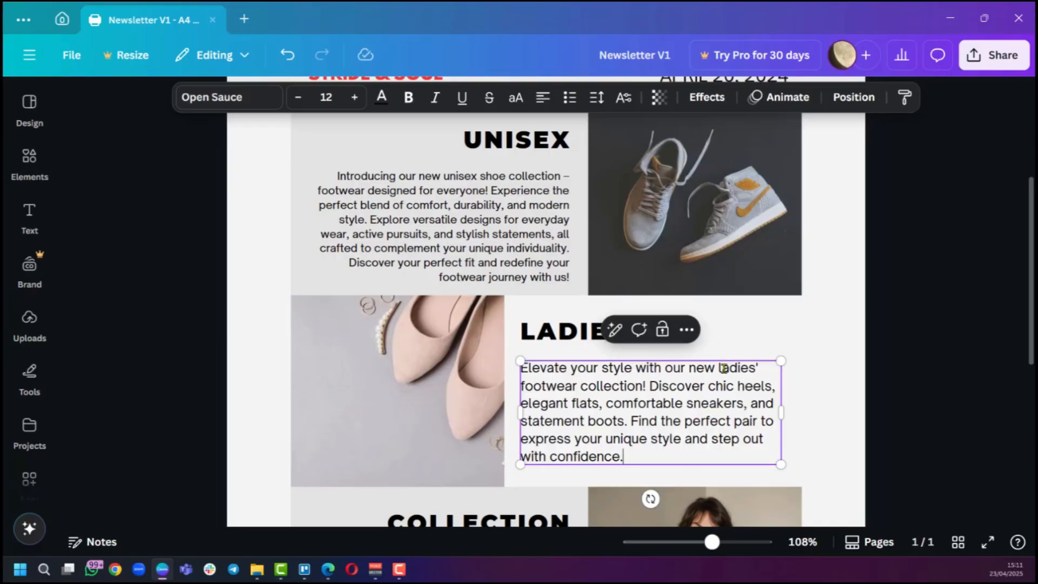
click(822, 400)
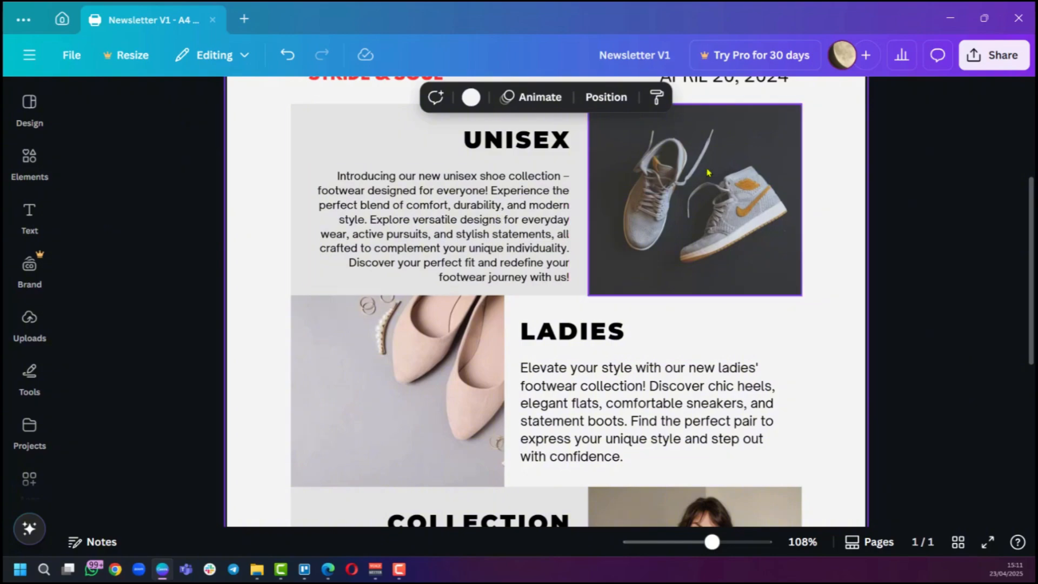
Change the COLLECTION heading to MENS.
scroll(595, 292, up, 2)
scroll(383, 343, down, 3)
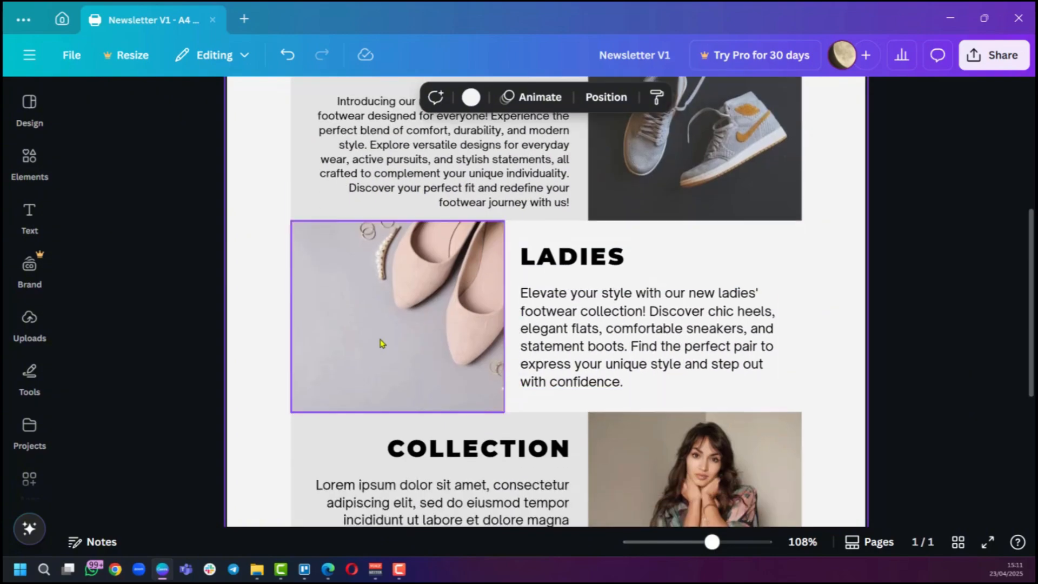
scroll(621, 360, down, 3)
scroll(691, 290, up, 5)
scroll(691, 289, down, 5)
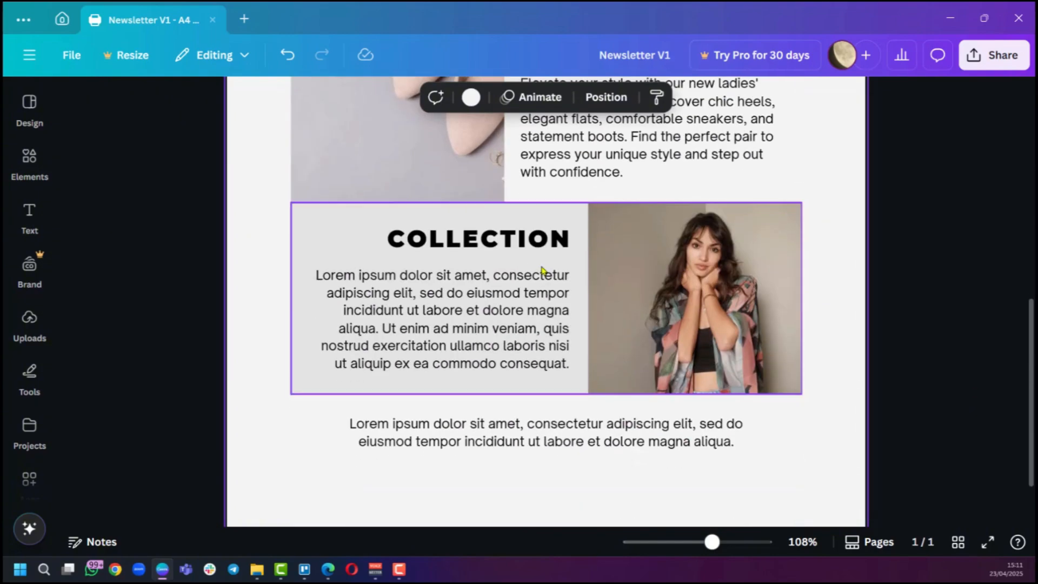
click(500, 244)
click(501, 241)
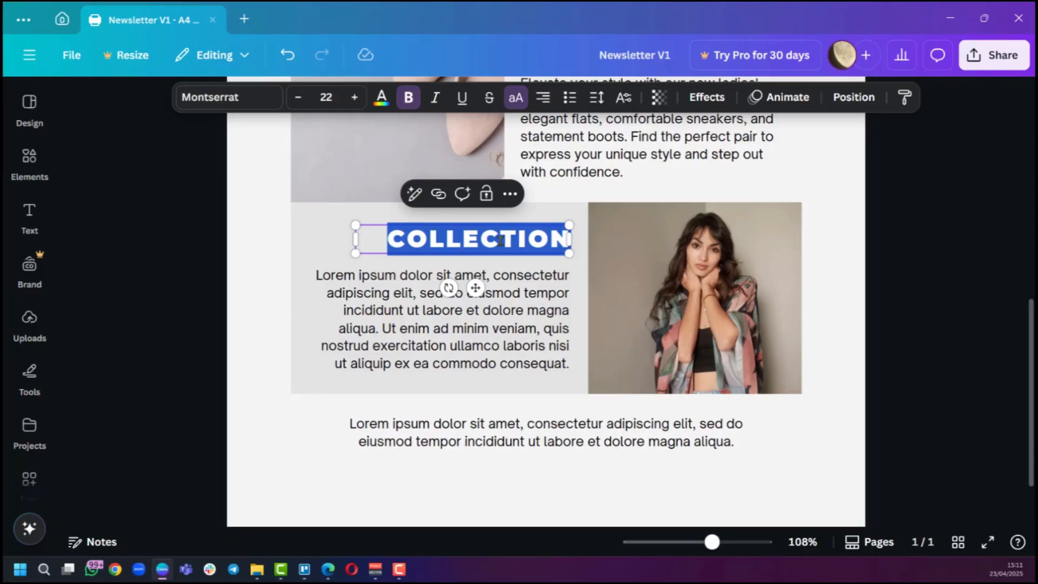
text(MENS)
click(829, 235)
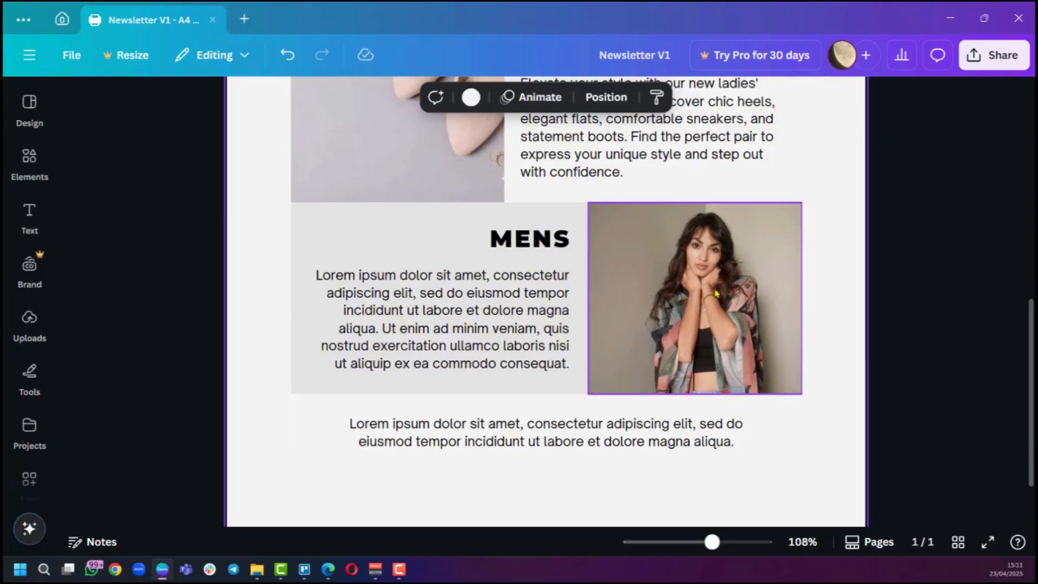
Replace the photo in the MENS section with the uploaded brown lace-up shoes image.
click(717, 342)
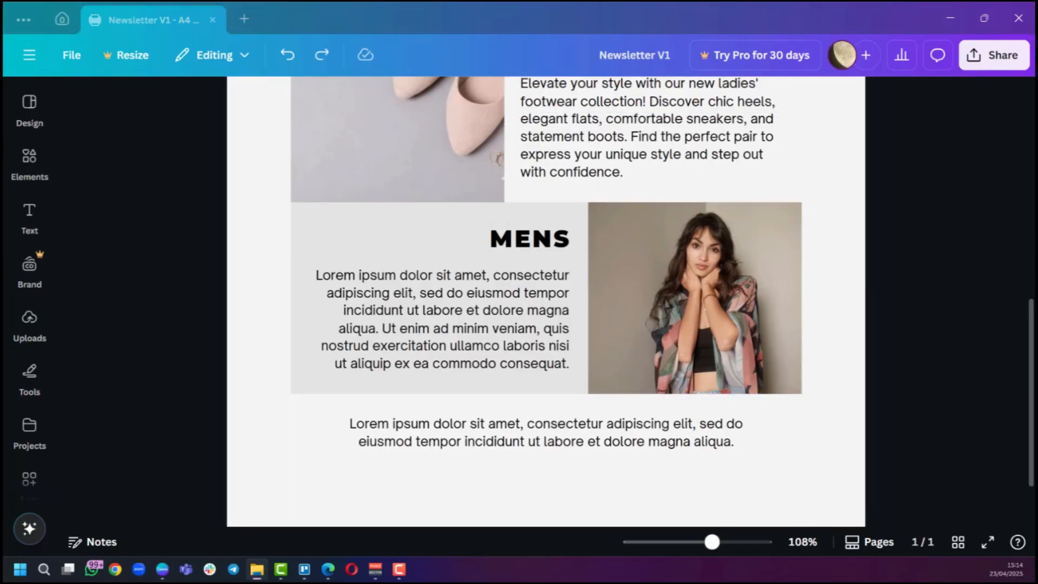
drag(751, 254, 676, 334)
drag(459, 161, 635, 331)
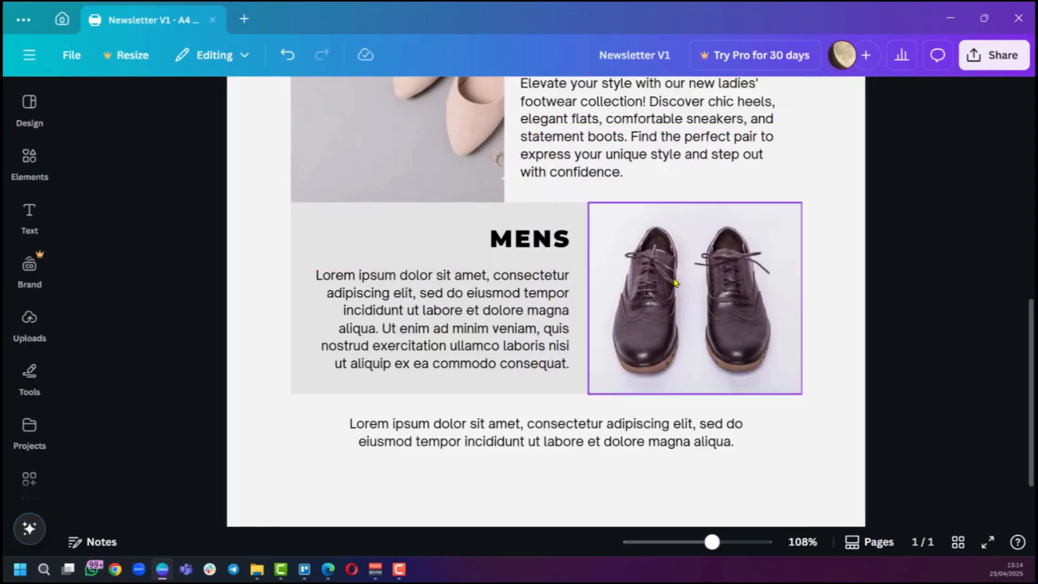
Replace the body text under MENS with the pasted men's footwear collection description.
scroll(882, 311, up, 3)
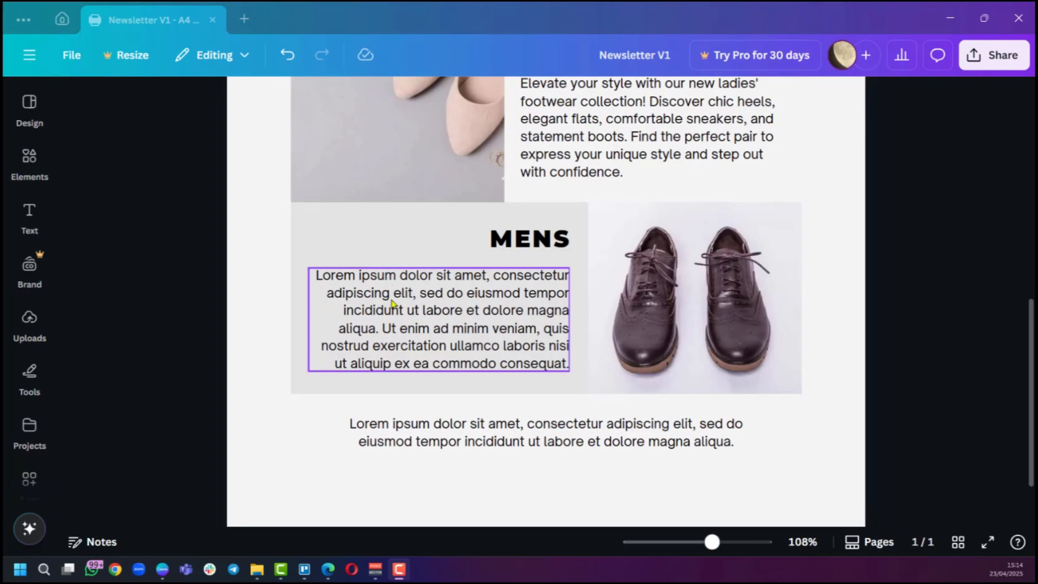
double_click(393, 304)
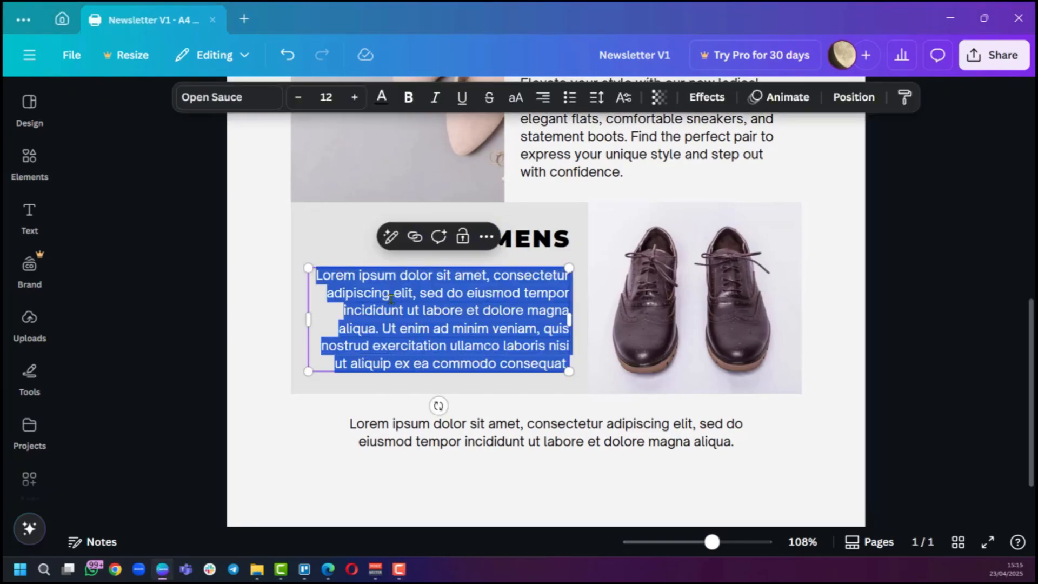
text(Men, elevate your footwear with our new collection. Discover stylish dress shoes, rugged boots, versatile sneakers, and relaxed casuals, all crafted for comfort and durability. Find your perfect pair for any occasion and step out with confidence.)
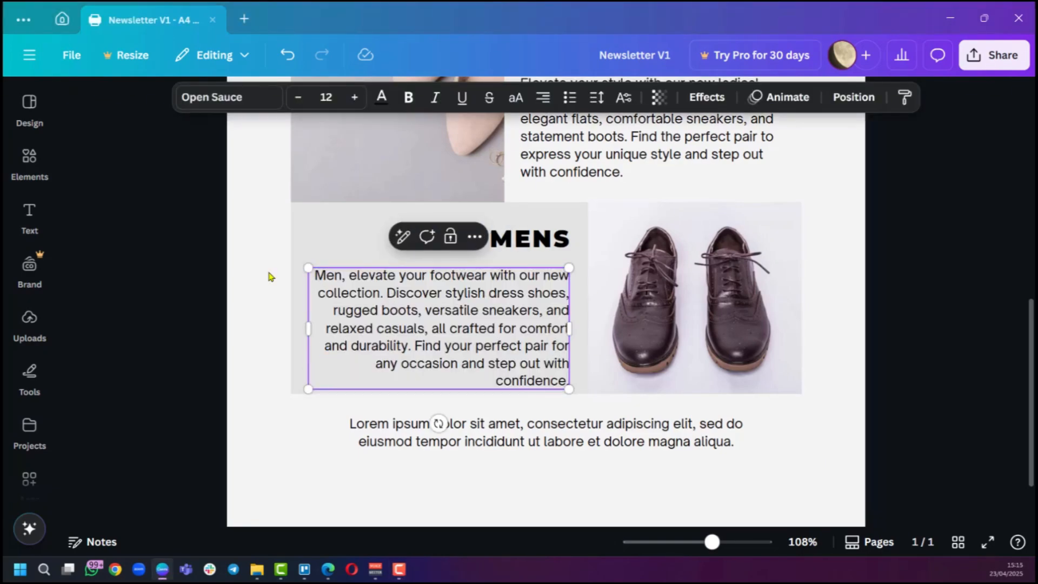
click(232, 278)
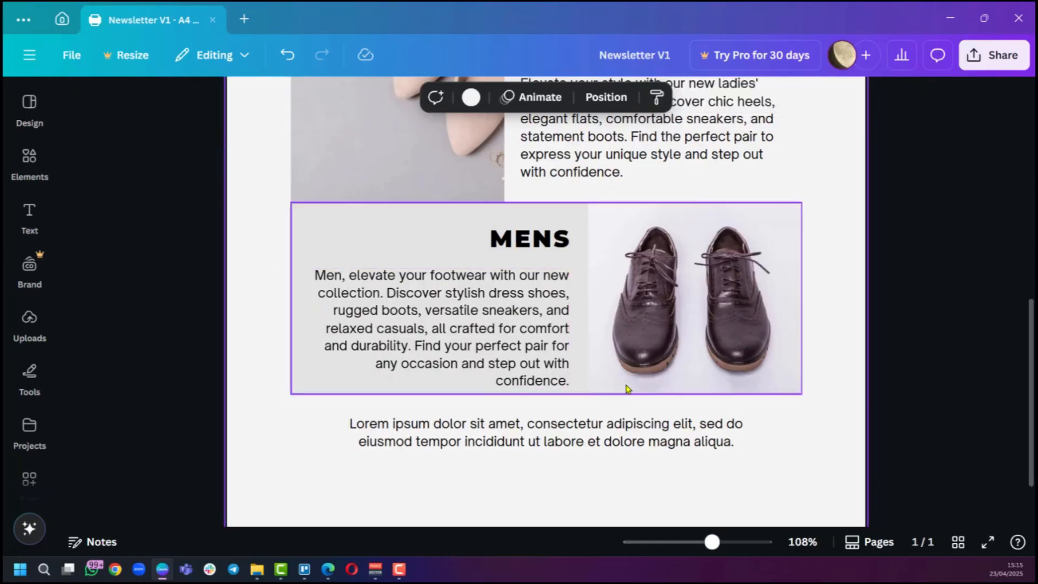
Replace the footer text with the pasted newsletter subscription message.
scroll(519, 316, up, 4)
scroll(562, 324, up, 5)
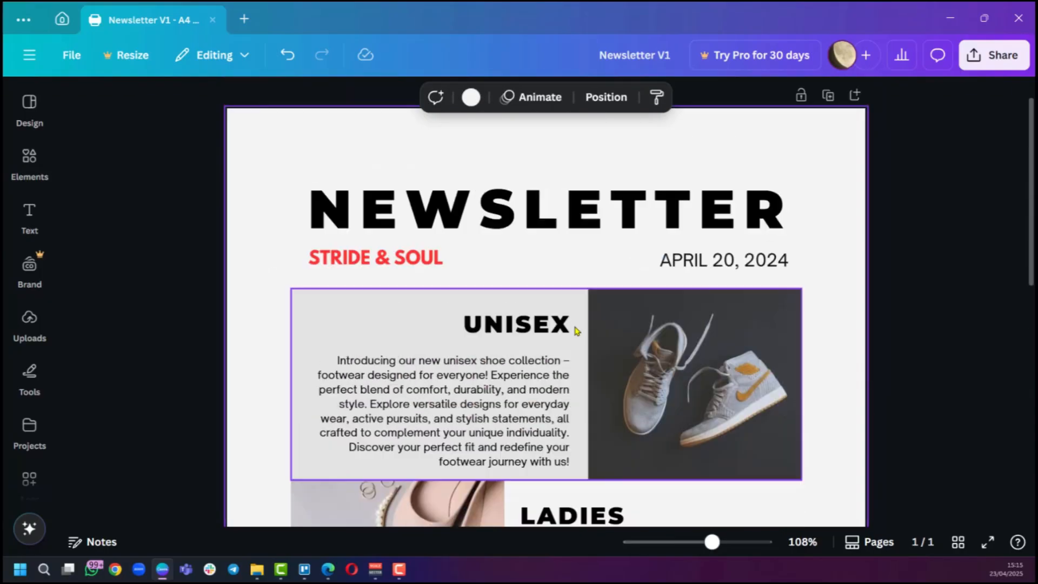
scroll(598, 399, down, 6)
scroll(676, 168, down, 3)
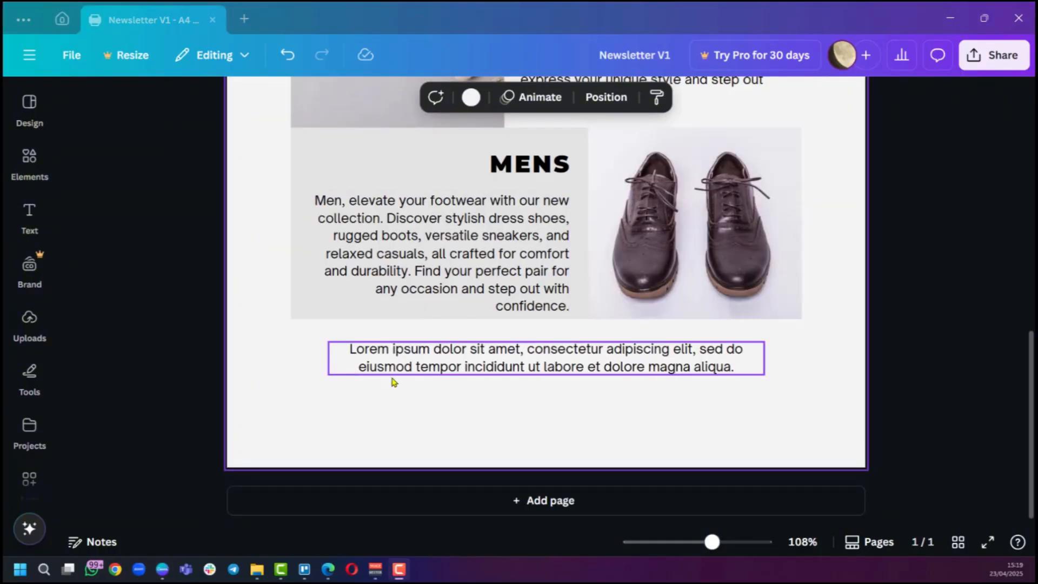
click(378, 363)
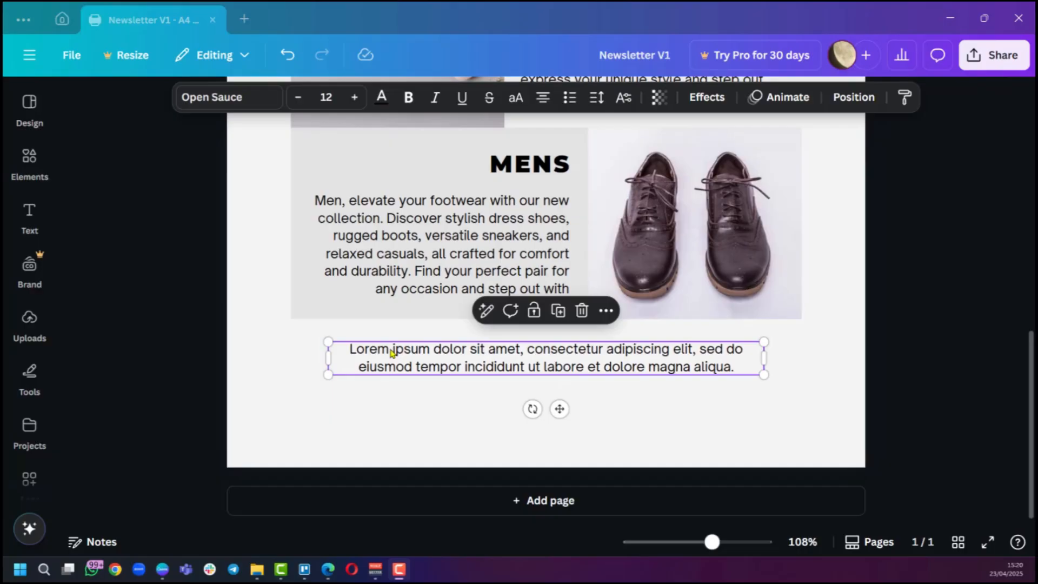
double_click(391, 350)
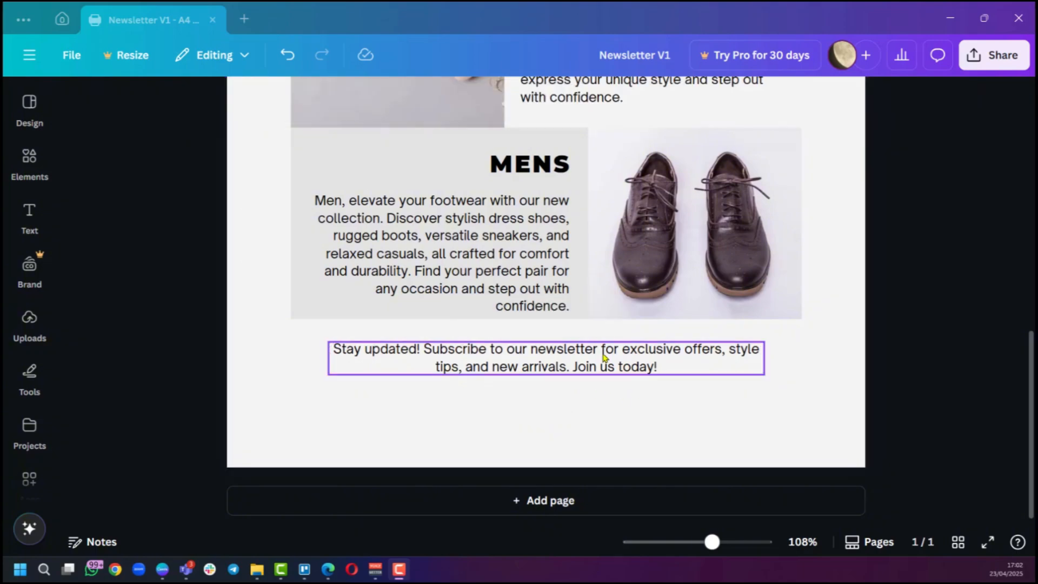
Add a second blank page to the newsletter.
scroll(605, 359, up, 5)
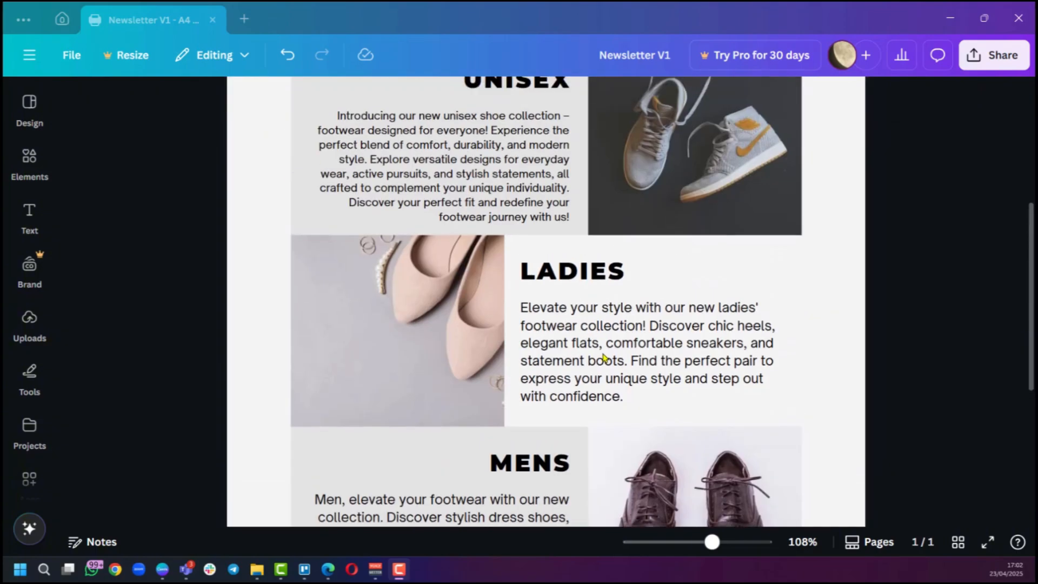
scroll(604, 357, down, 5)
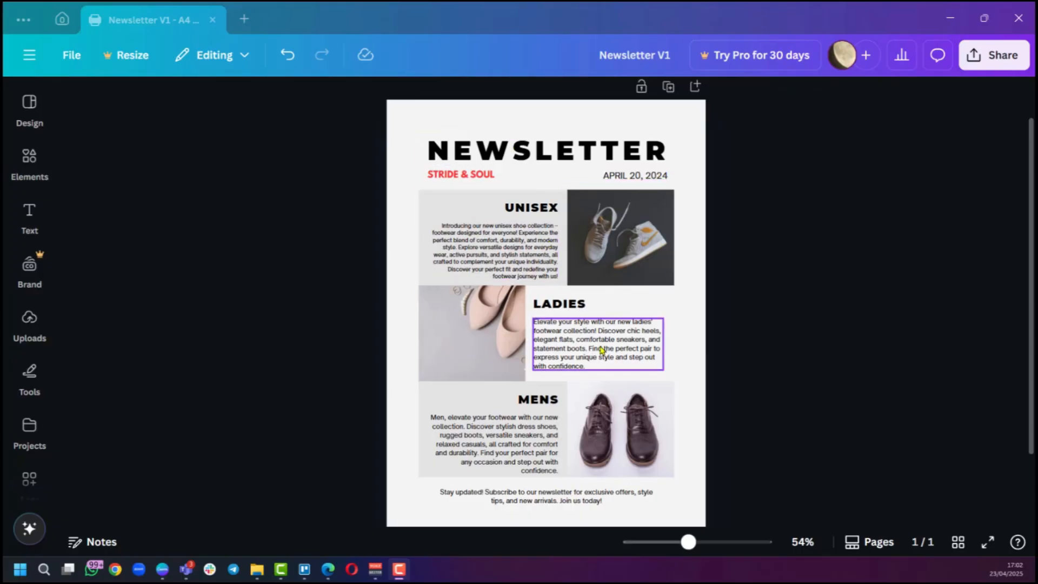
scroll(607, 359, down, 4)
scroll(544, 319, up, 2)
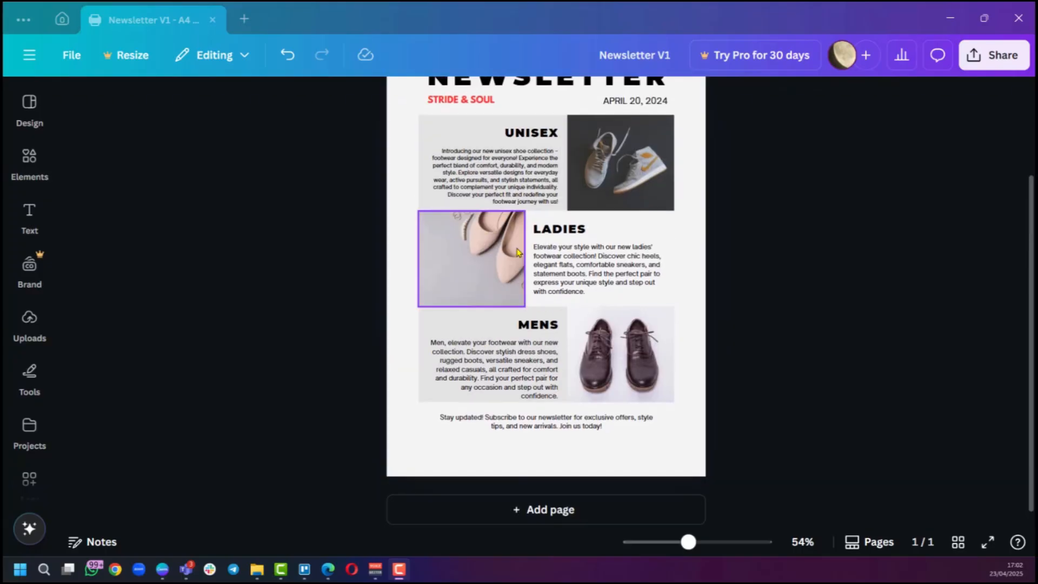
scroll(592, 327, up, 2)
scroll(589, 325, down, 3)
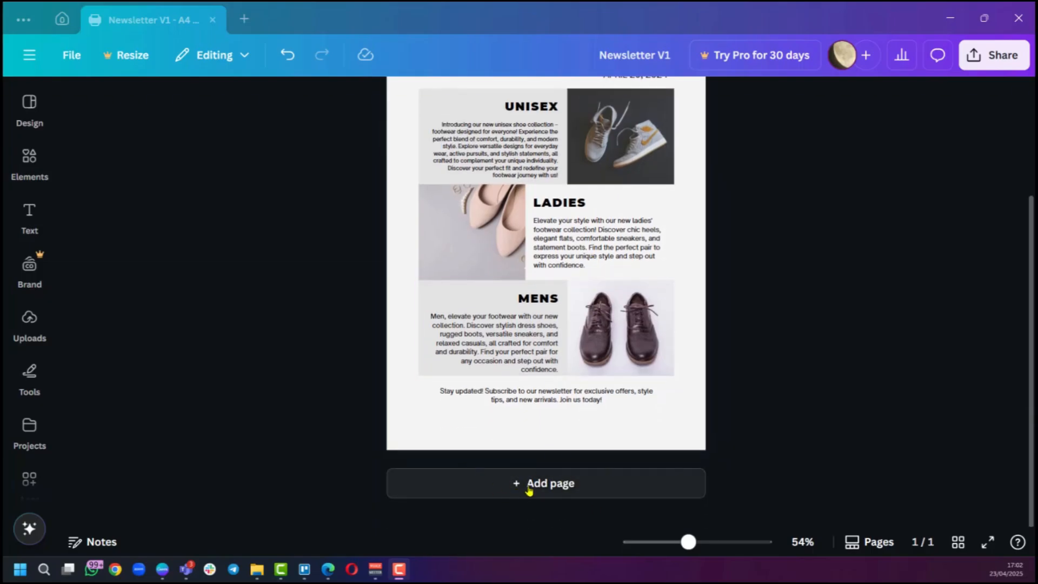
click(625, 484)
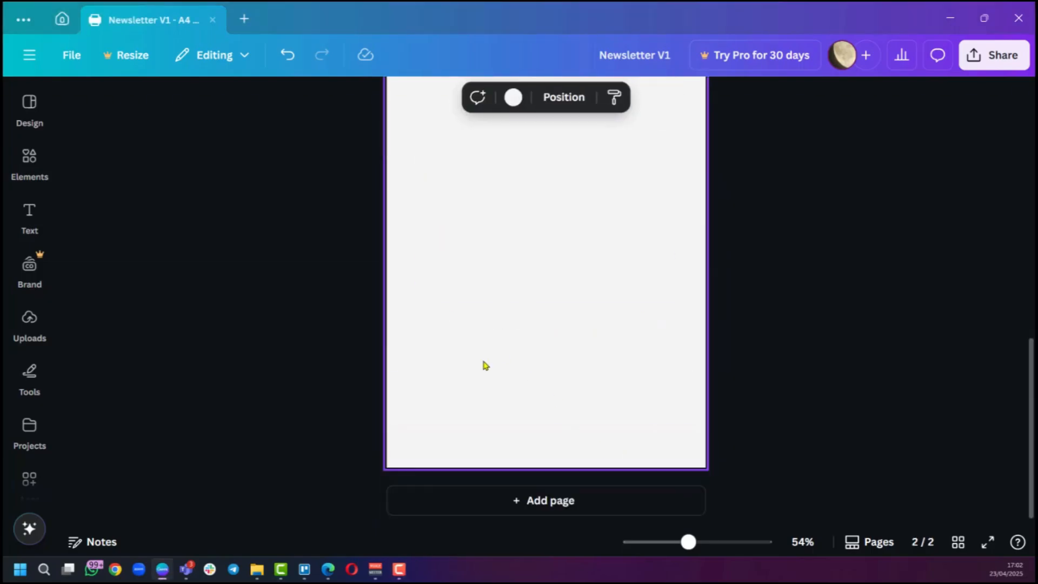
scroll(555, 351, up, 3)
scroll(541, 343, up, 2)
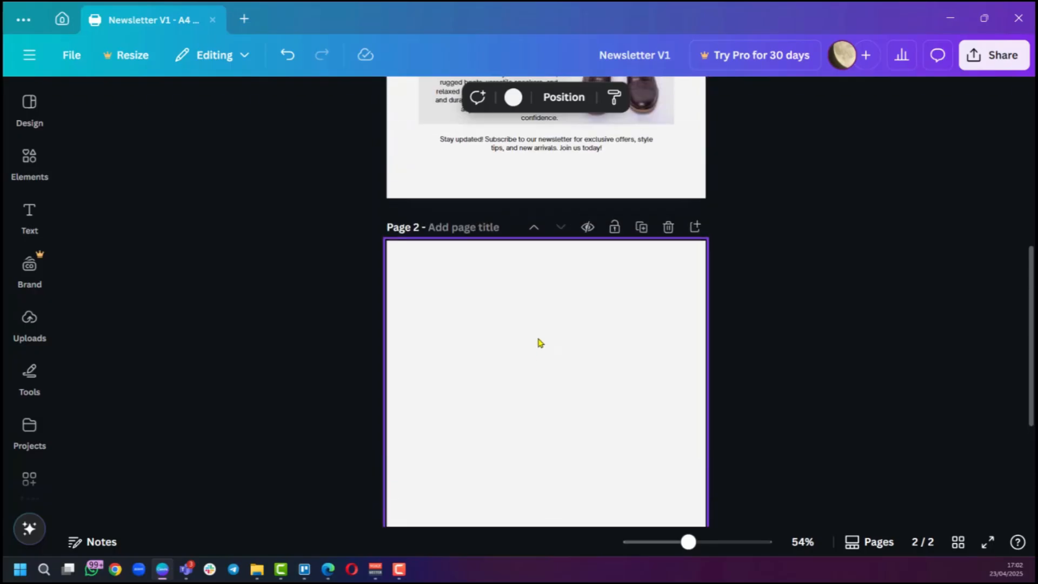
scroll(538, 344, down, 2)
scroll(536, 339, up, 3)
scroll(532, 335, down, 5)
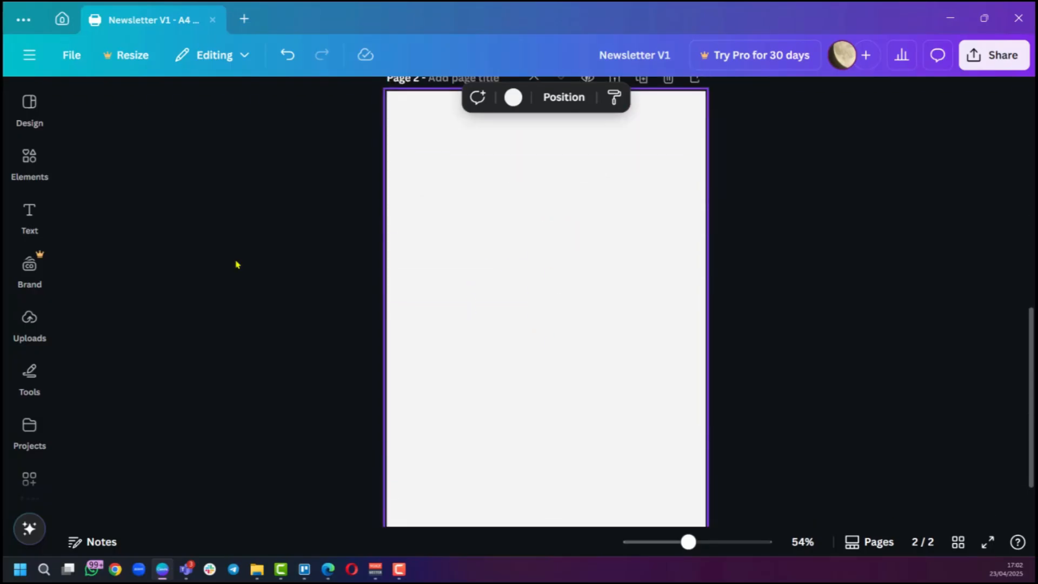
click(25, 170)
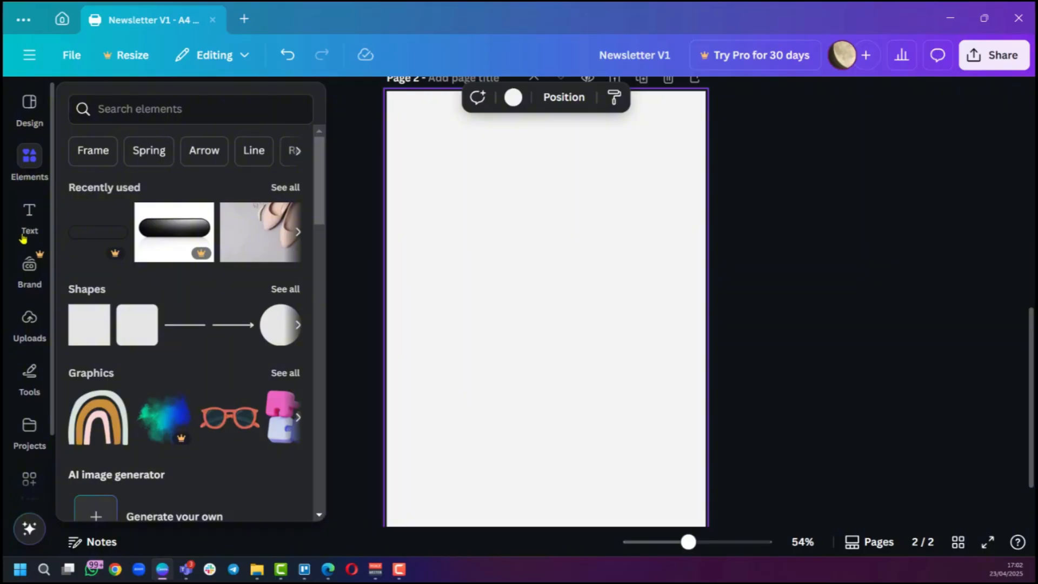
click(25, 229)
click(29, 324)
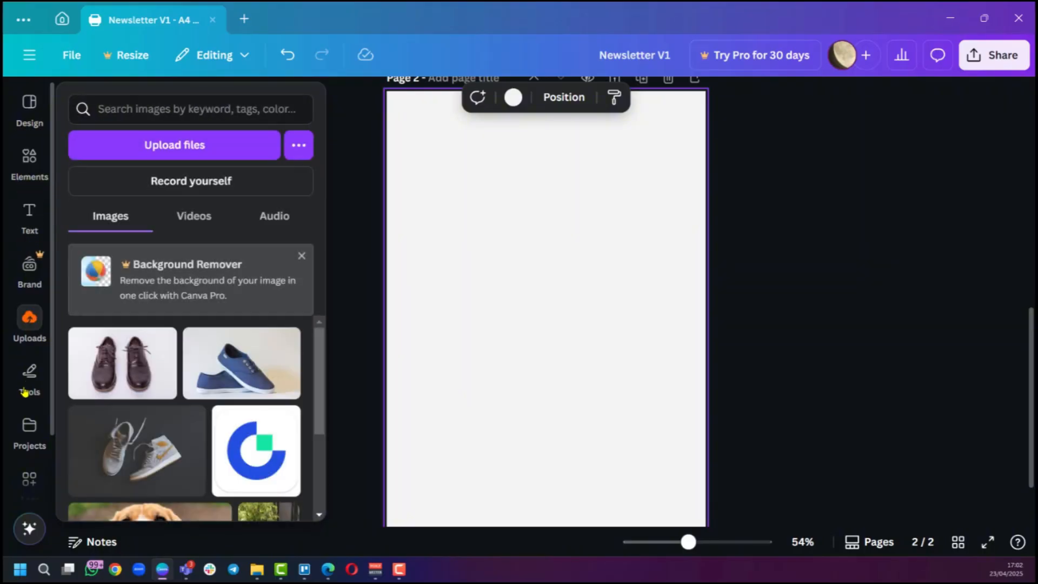
scroll(584, 283, up, 10)
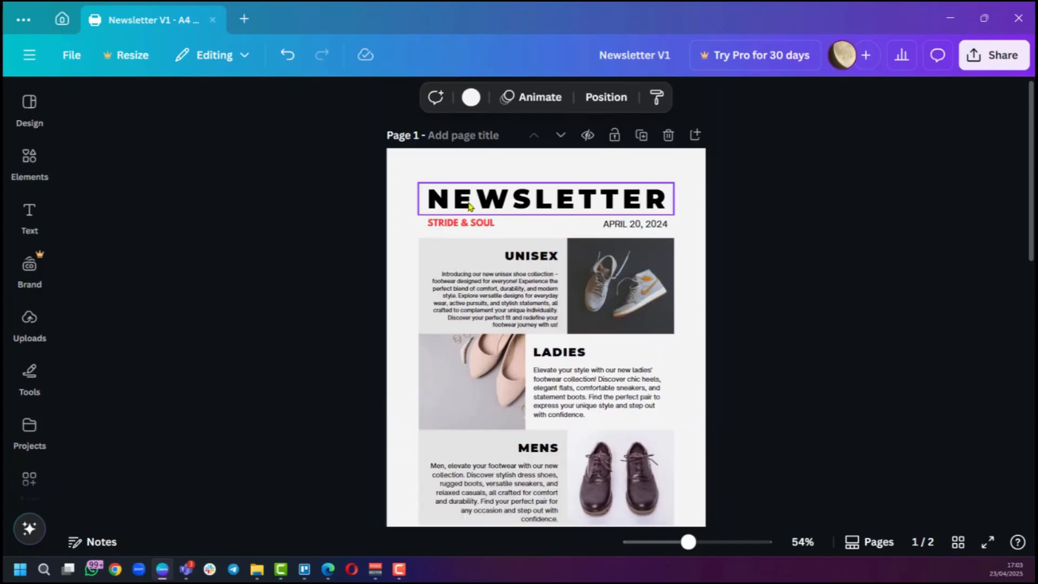
scroll(490, 226, down, 8)
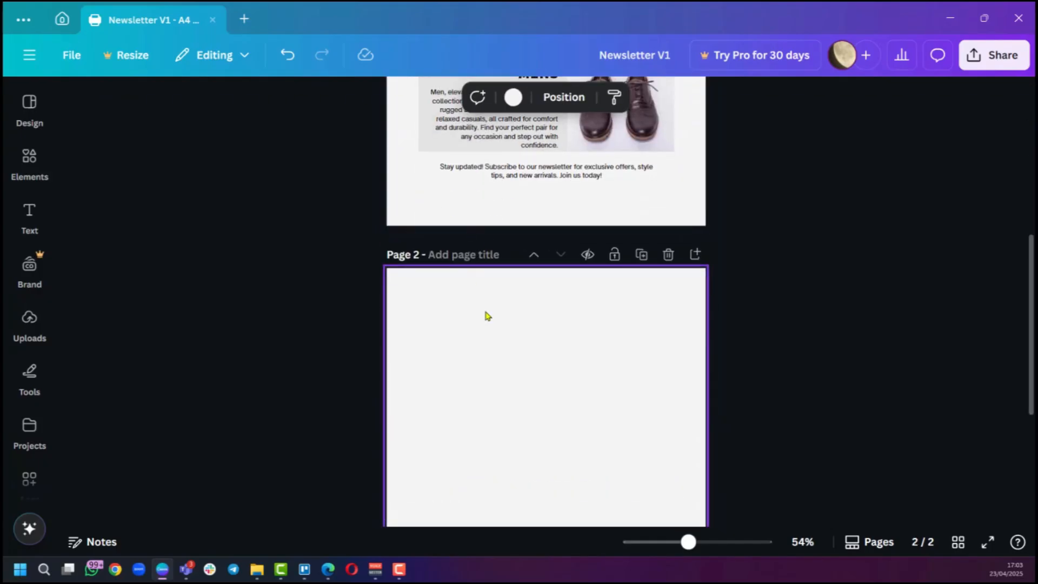
scroll(475, 400, down, 3)
scroll(476, 401, up, 4)
scroll(477, 402, down, 3)
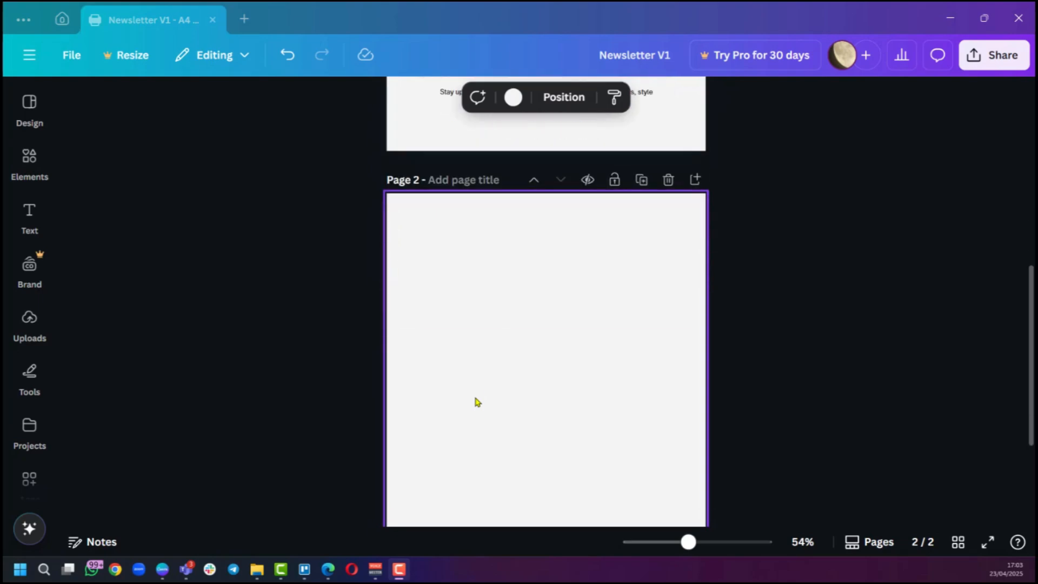
scroll(477, 401, up, 8)
scroll(622, 378, down, 1)
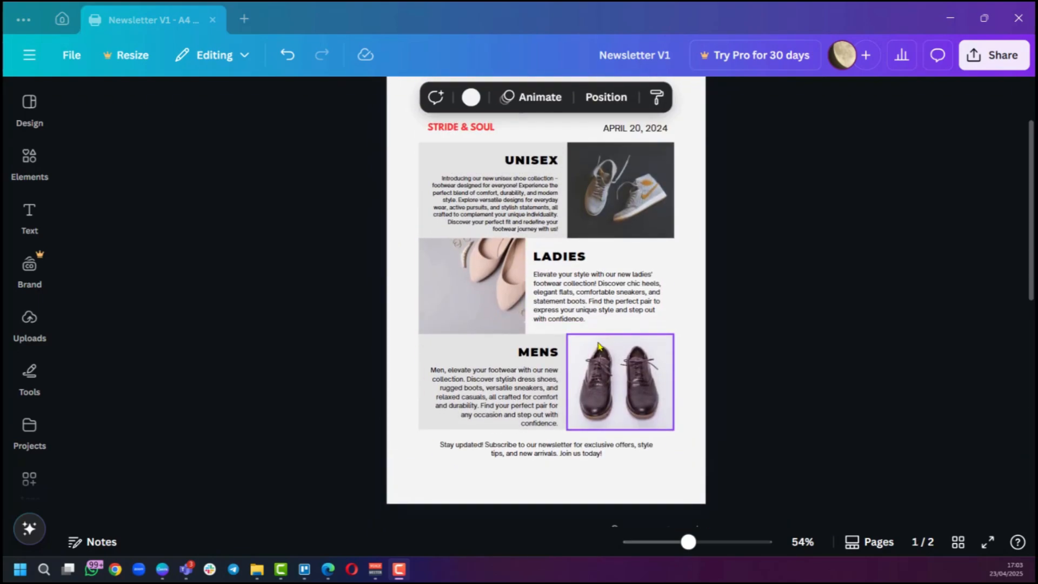
scroll(664, 343, up, 1)
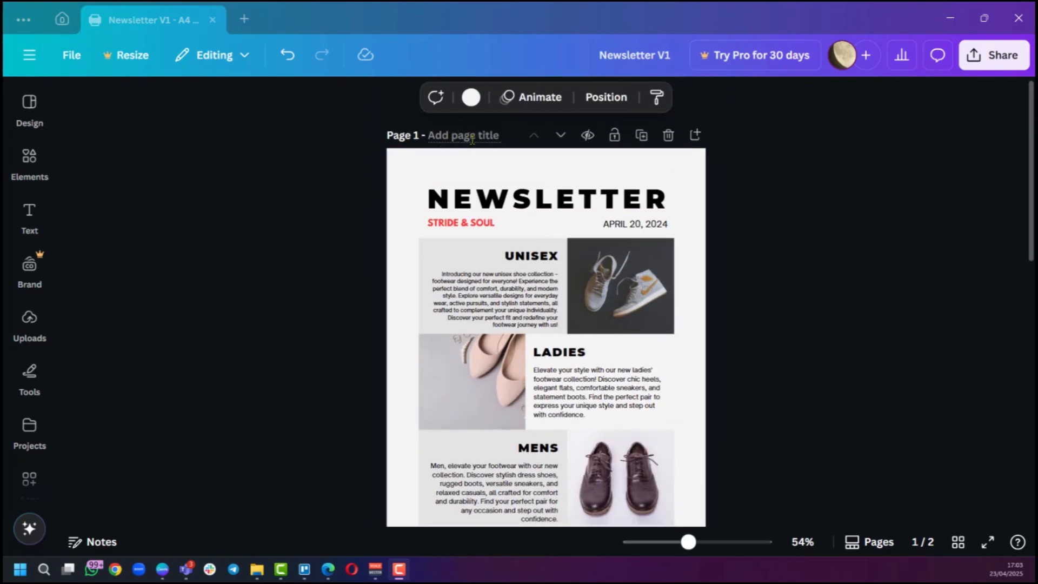
Open the share panel's download options and inspect the available file types without downloading.
click(988, 56)
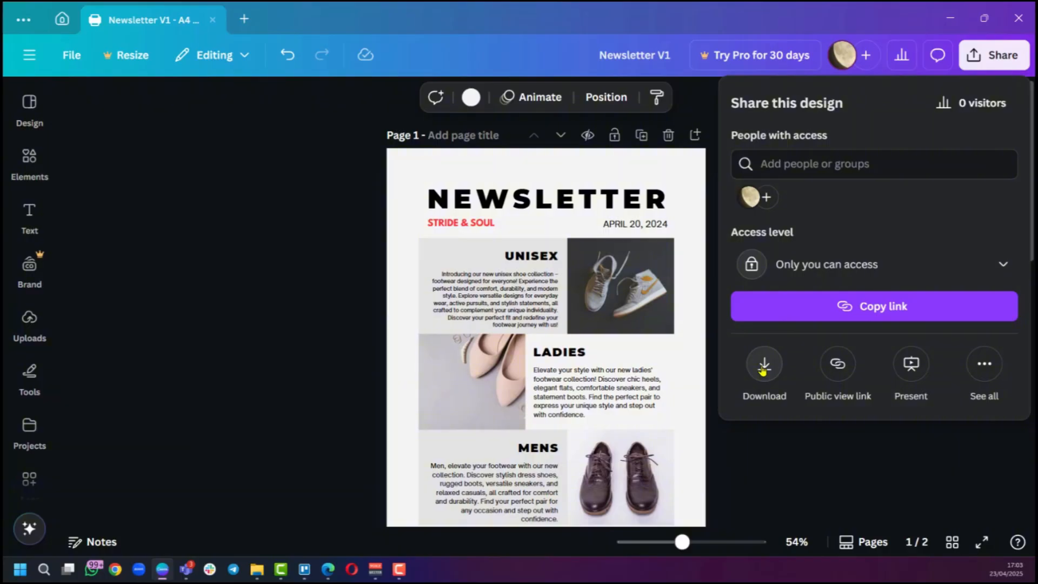
click(764, 368)
click(1000, 160)
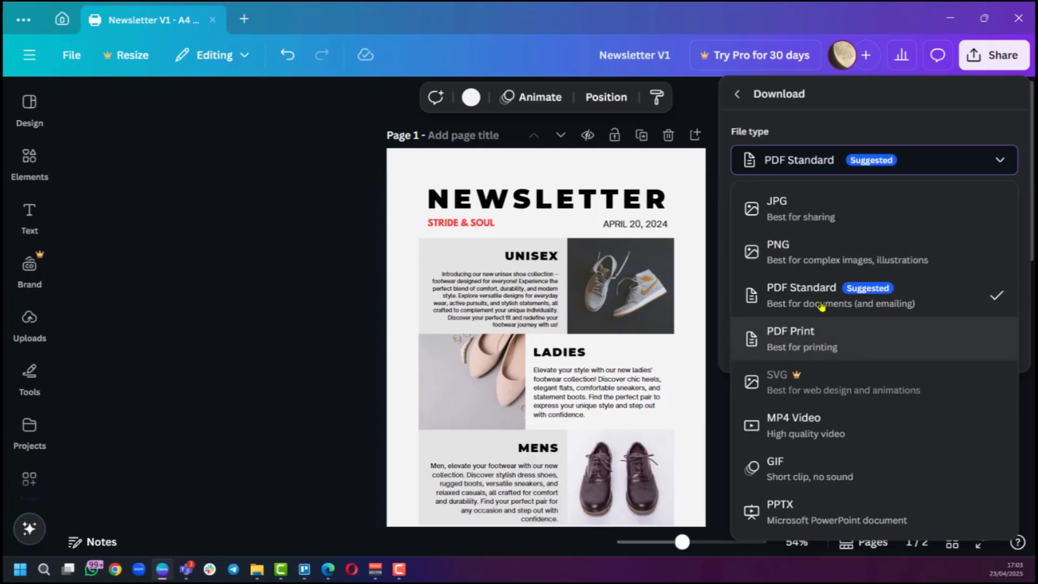
click(287, 274)
Examine the first page's sections and text at a larger zoom, scrolling through to the blank second page.
scroll(610, 322, down, 2)
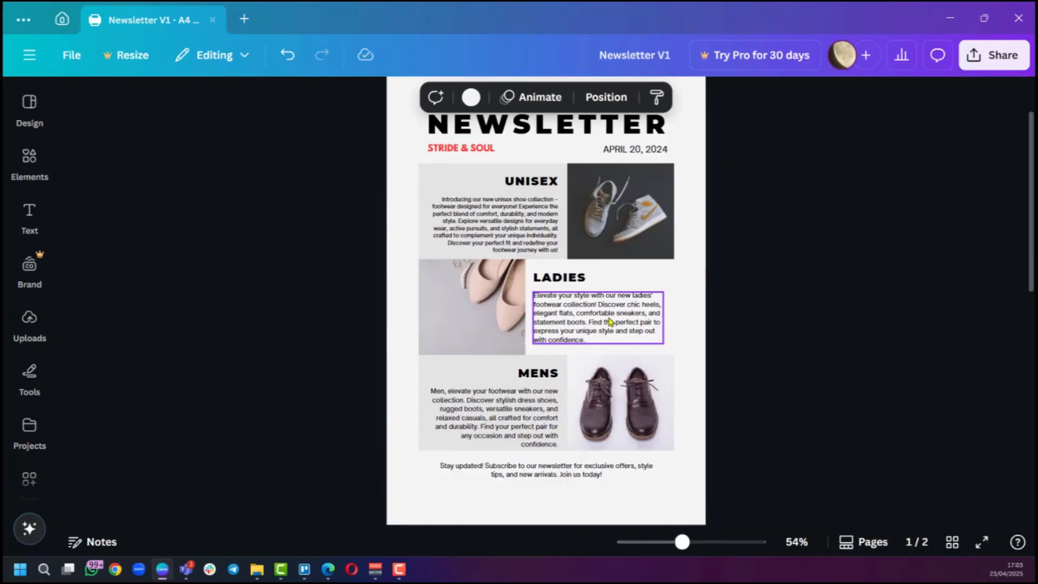
ctrl+scroll(602, 312, up, 3)
scroll(602, 312, up, 3)
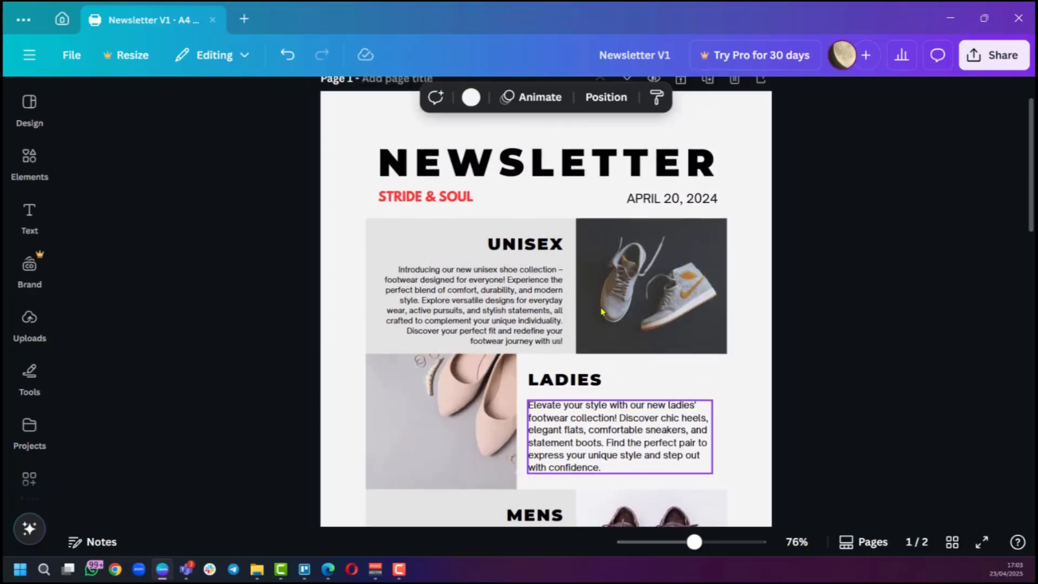
scroll(602, 312, down, 5)
scroll(551, 218, up, 6)
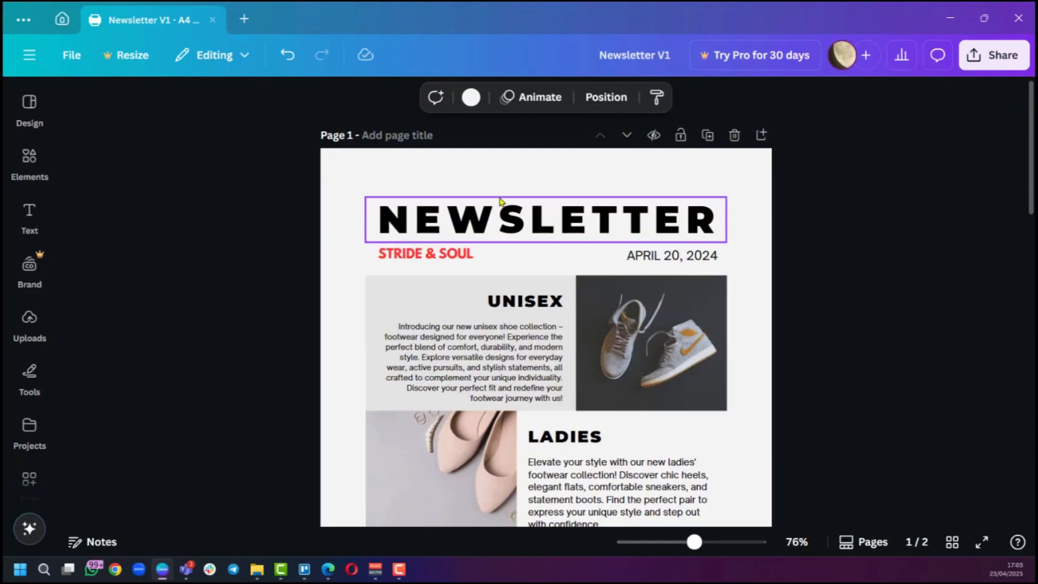
scroll(665, 234, down, 5)
scroll(860, 218, up, 5)
scroll(777, 284, down, 2)
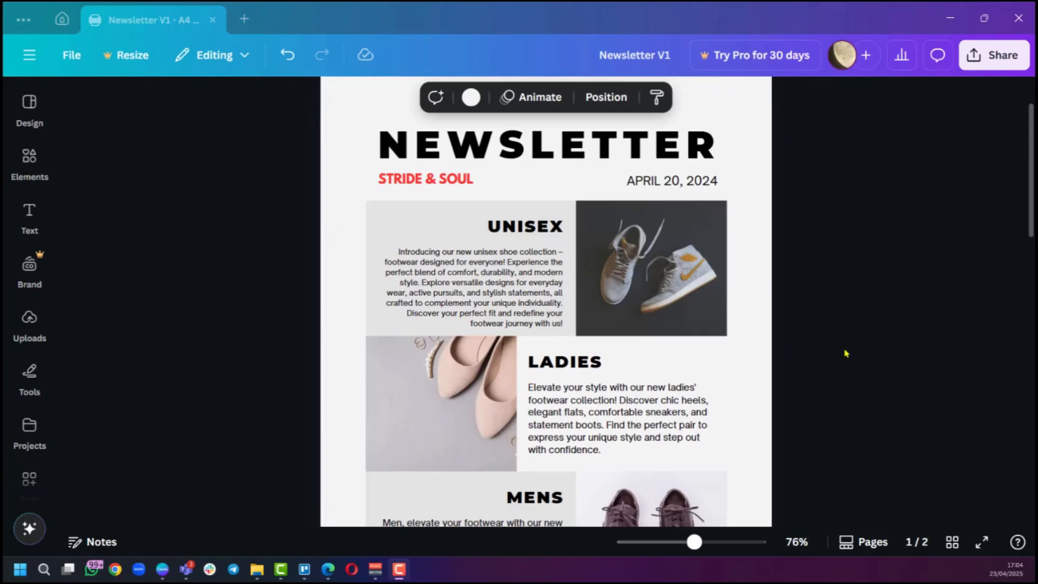
scroll(507, 324, down, 4)
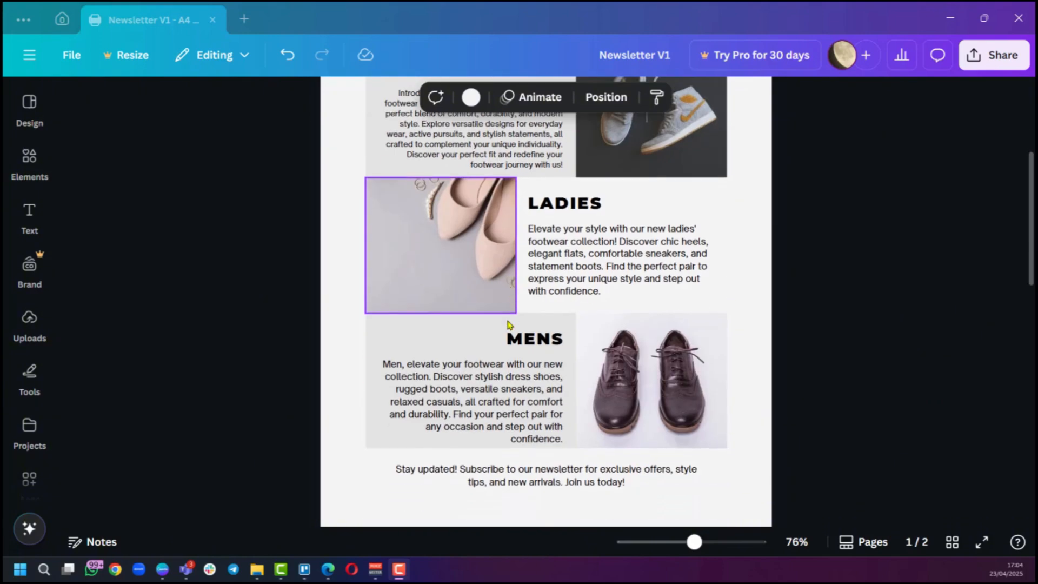
scroll(507, 324, down, 10)
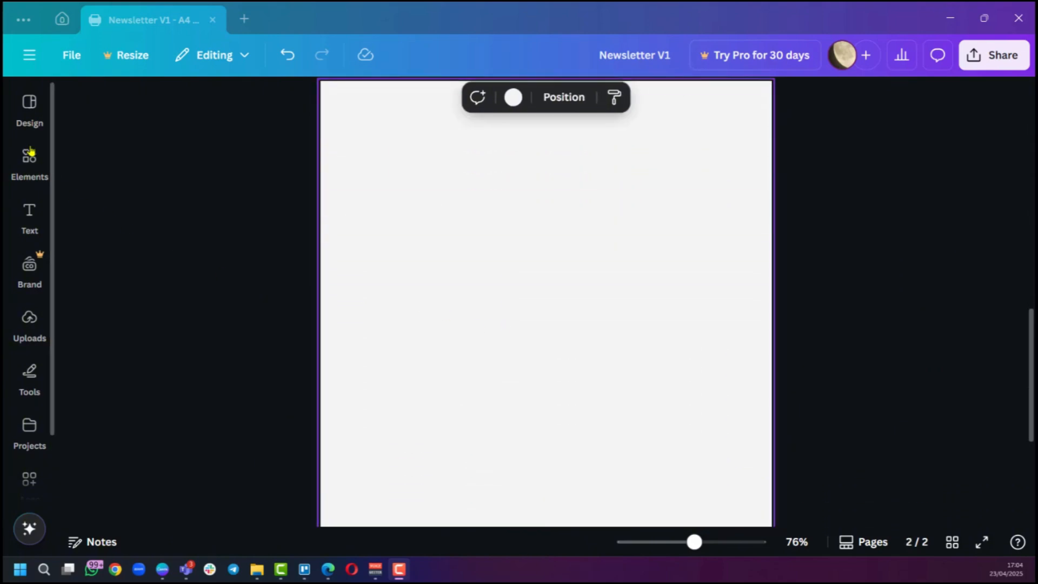
click(30, 155)
click(28, 101)
click(29, 102)
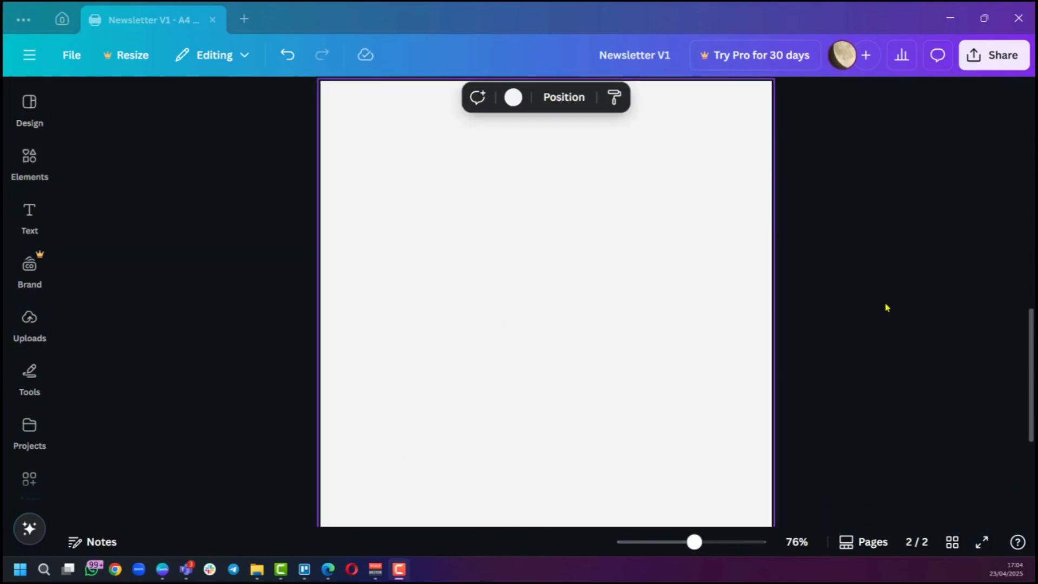
scroll(847, 344, up, 10)
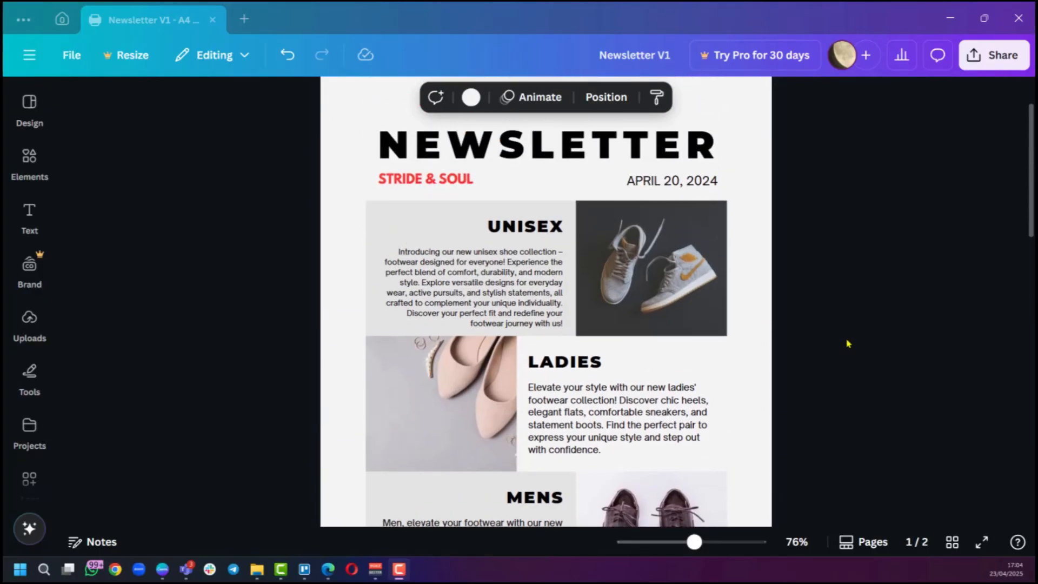